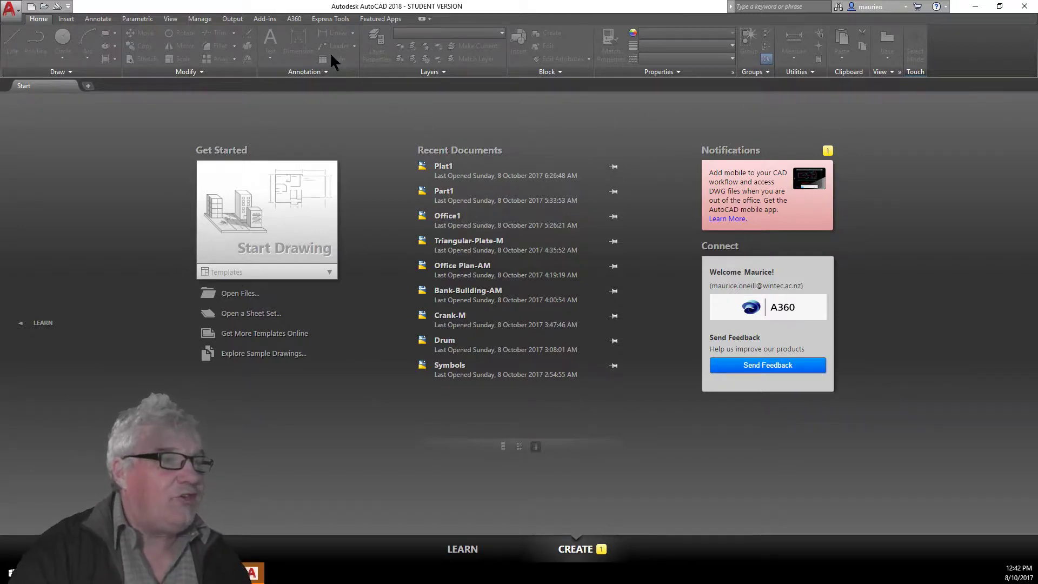
Step: Open the application menu from the red A button on the Start page
{"action": "left_click", "coordinate": [18, 11]}
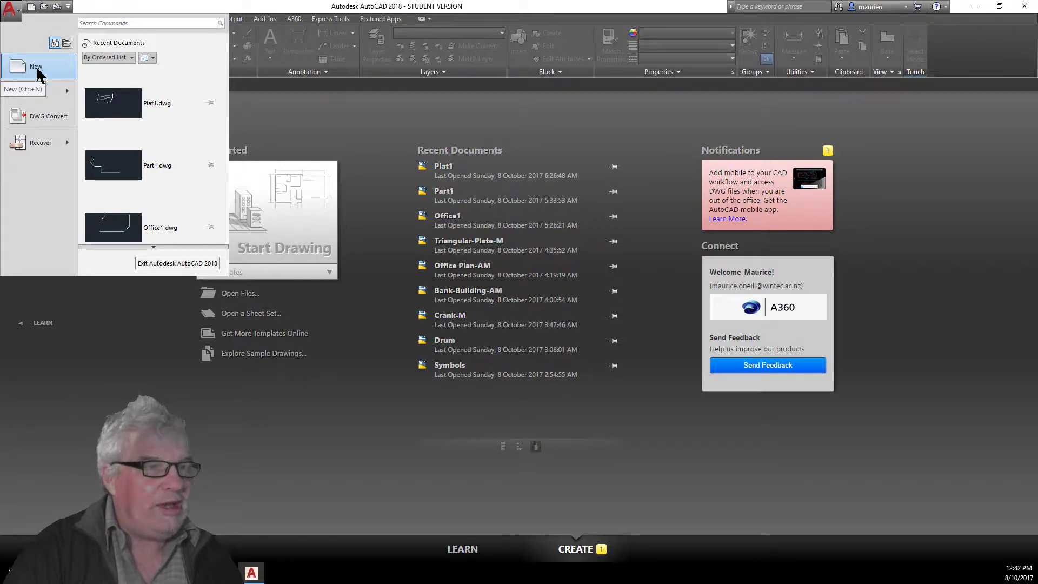
Step: Create a new drawing from the Civil-Meters template in H:\$_AUTOCAD NIGHT CLASS\COURSE FILES
{"action": "left_click", "coordinate": [35, 66]}
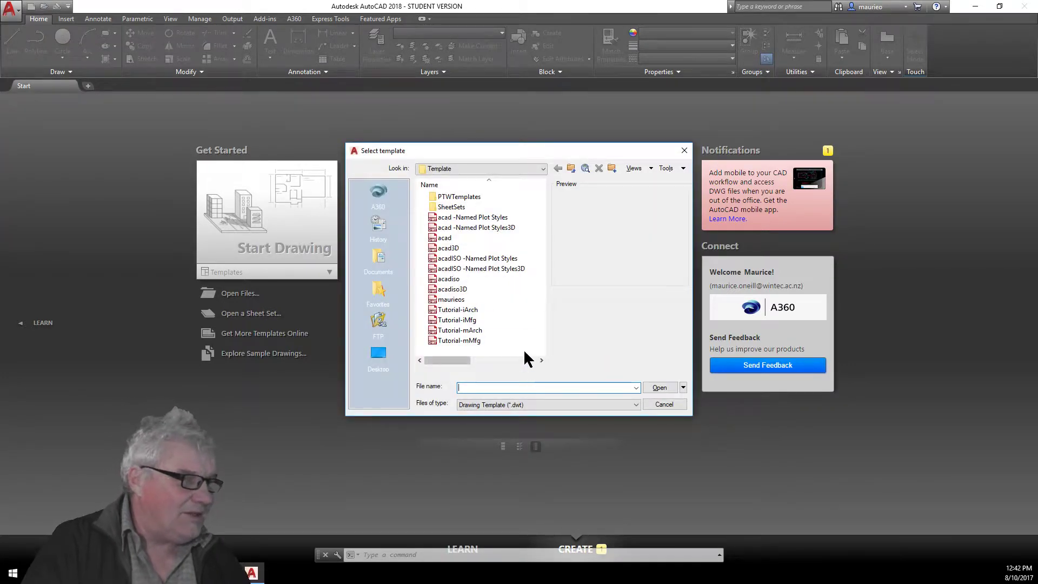
{"action": "left_click", "coordinate": [544, 169]}
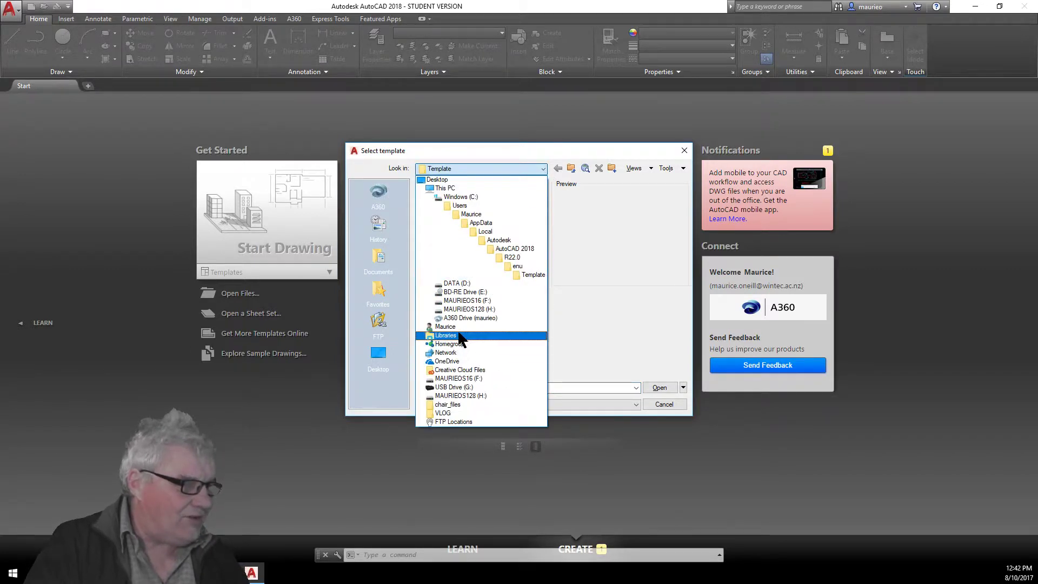
{"action": "left_click", "coordinate": [461, 308]}
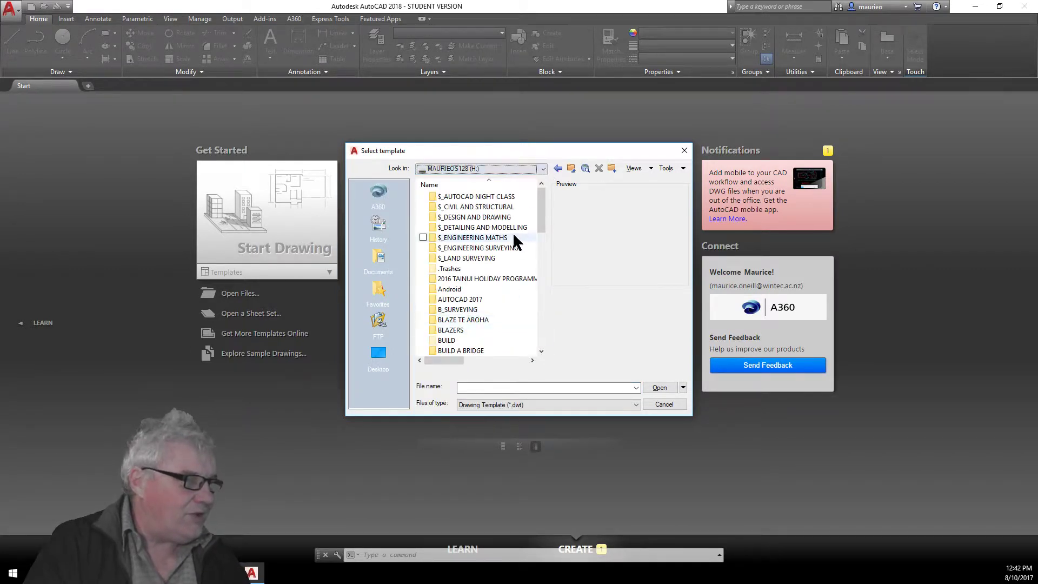
{"action": "double_click", "coordinate": [498, 196]}
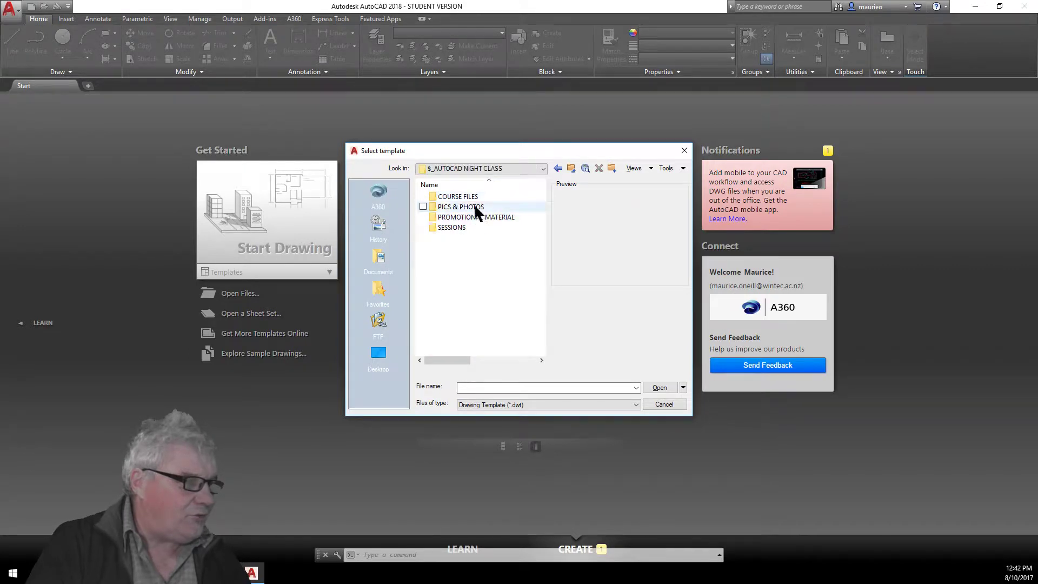
{"action": "double_click", "coordinate": [472, 197]}
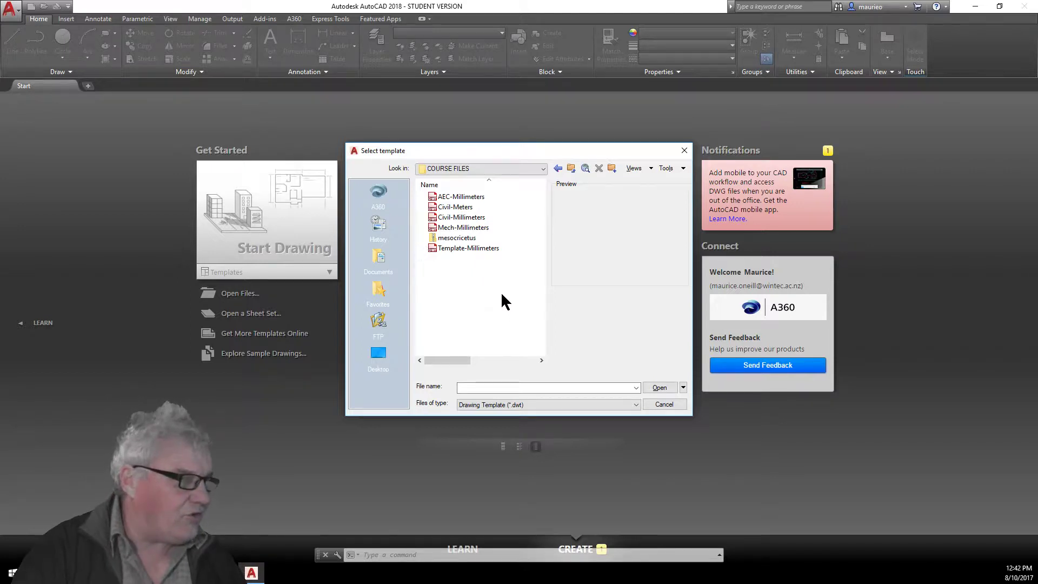
{"action": "double_click", "coordinate": [460, 207]}
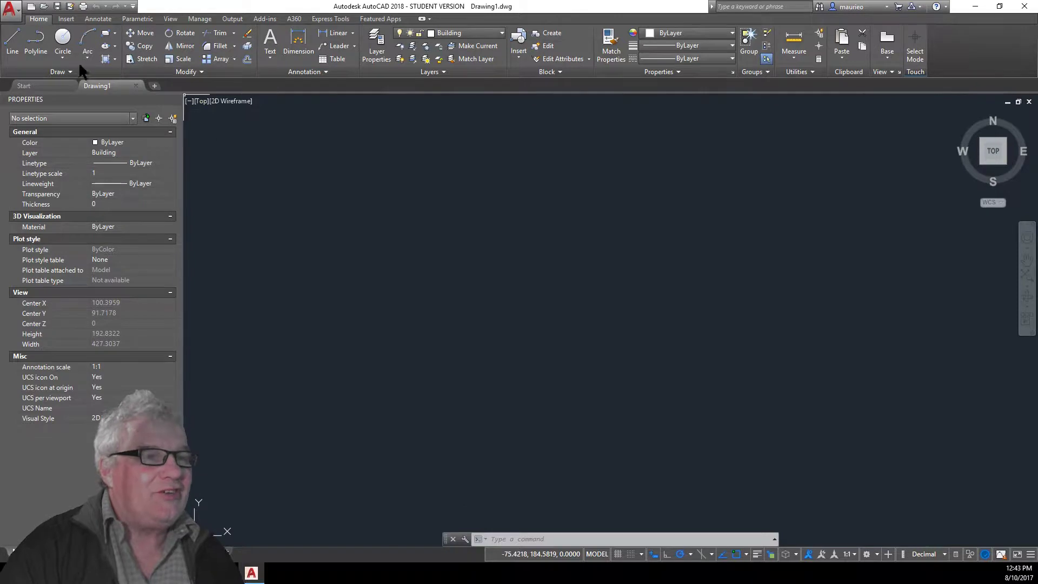
Step: Save the drawing as Plat1.dwg in H:\$_AUTOCAD NIGHT CLASS\COURSE FILES, replacing the existing file
{"action": "left_click", "coordinate": [16, 8]}
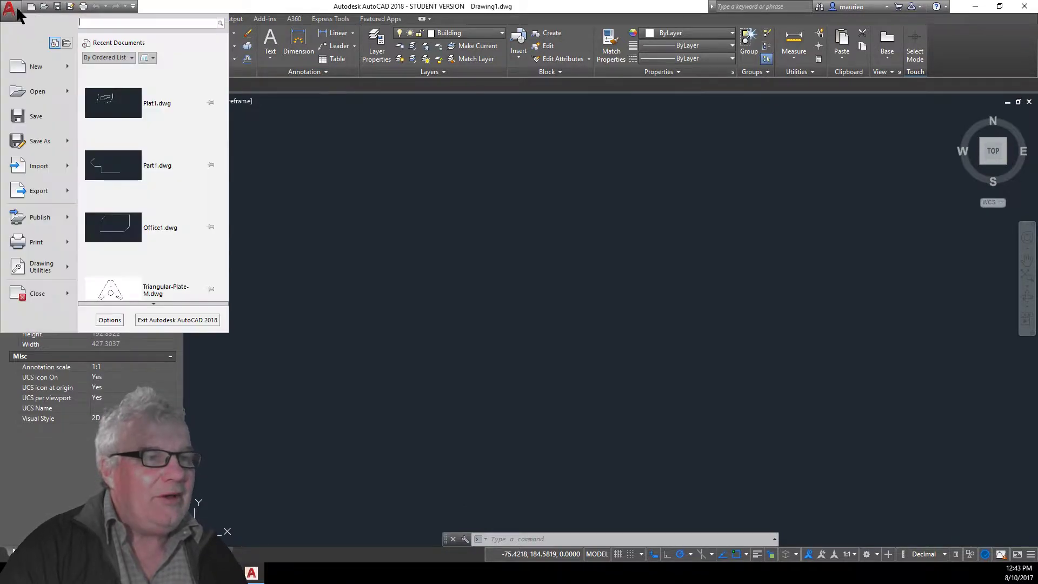
{"action": "left_click", "coordinate": [37, 142]}
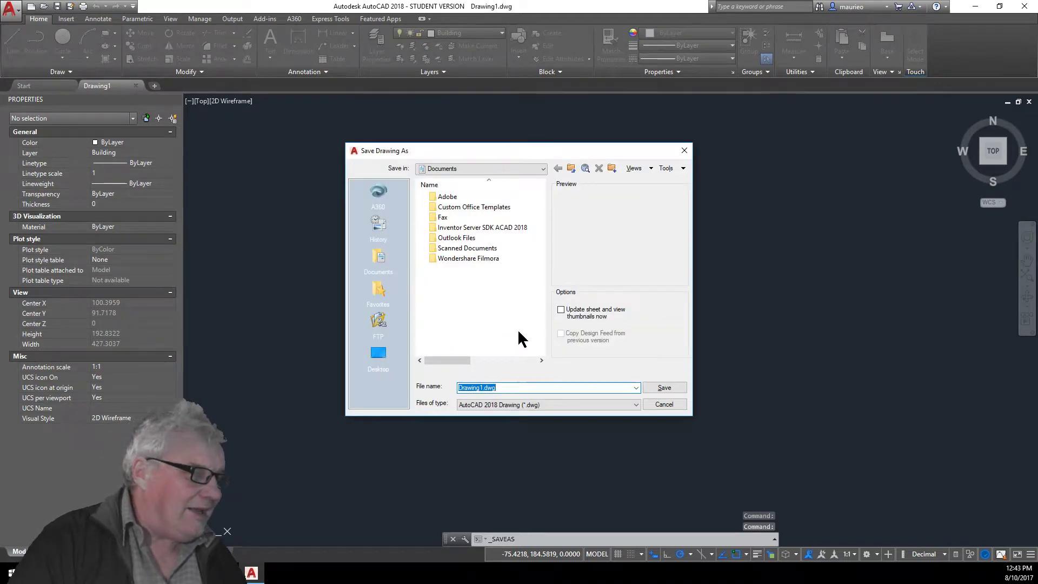
{"action": "left_click", "coordinate": [544, 169]}
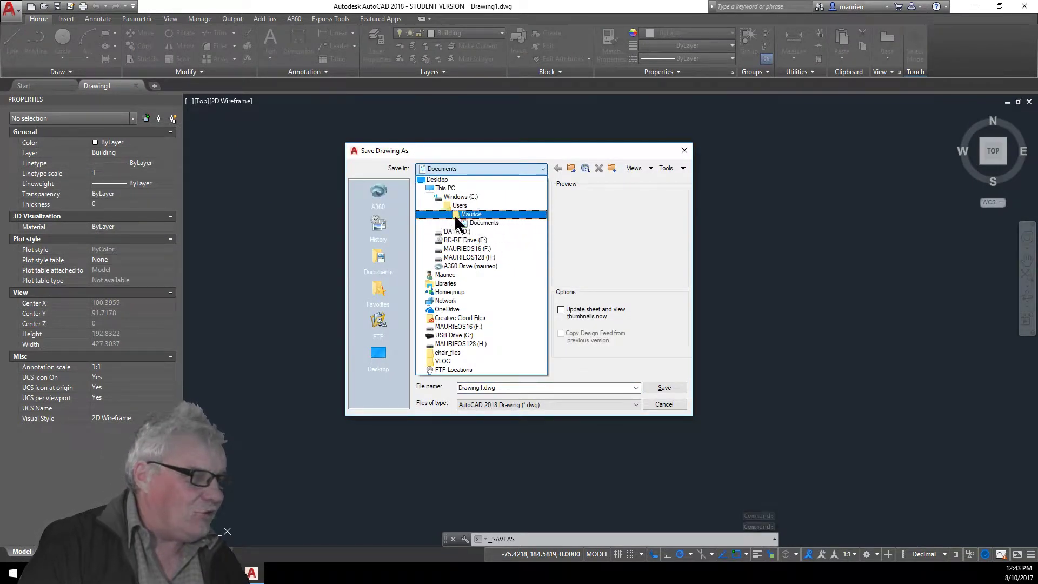
{"action": "left_click", "coordinate": [468, 257]}
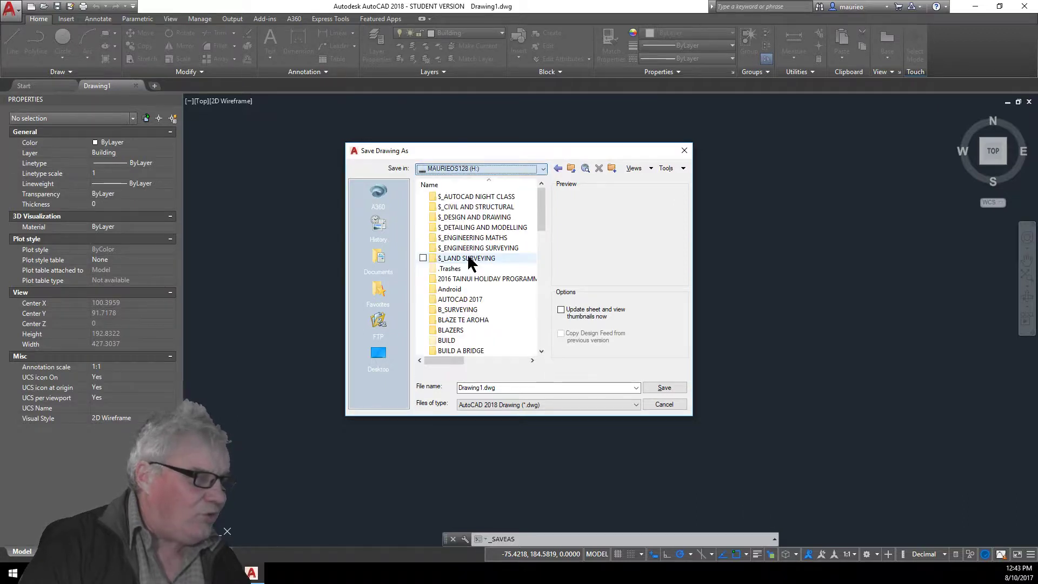
{"action": "double_click", "coordinate": [468, 196]}
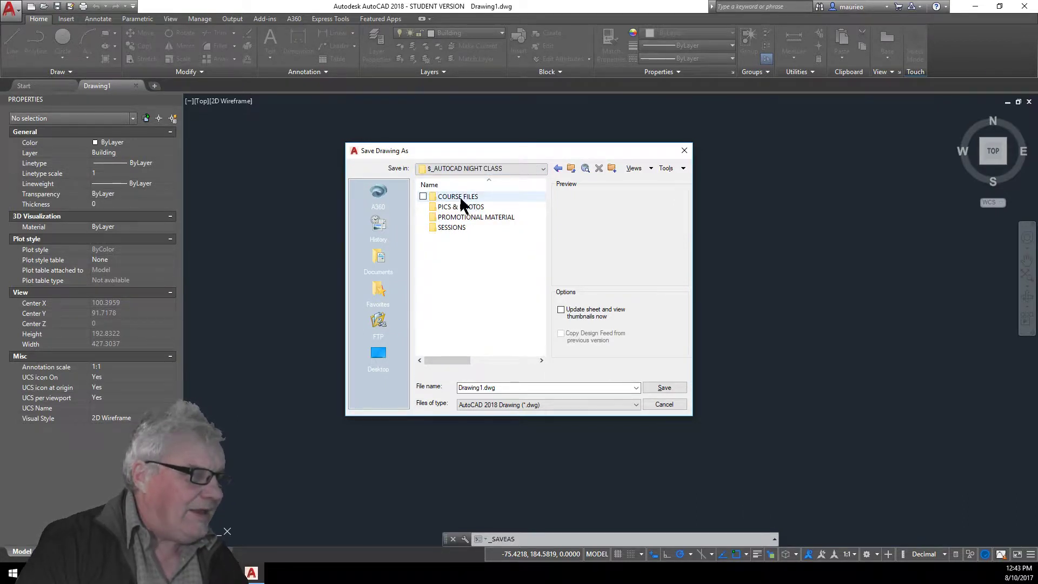
{"action": "double_click", "coordinate": [454, 198]}
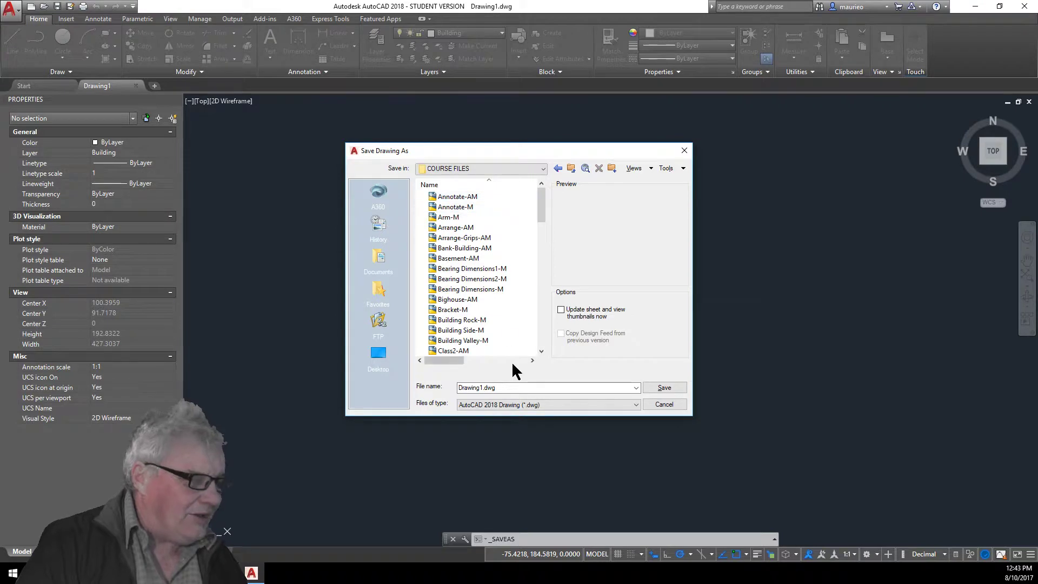
{"action": "left_click_drag", "start_coordinate": [511, 387], "coordinate": [440, 394]}
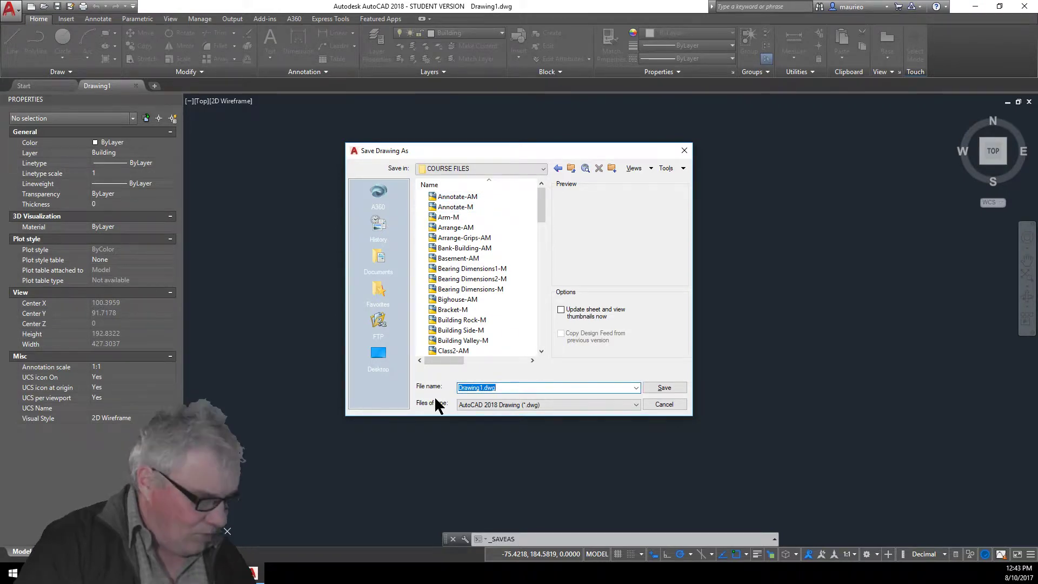
{"action": "key", "text": "BackSpace"}
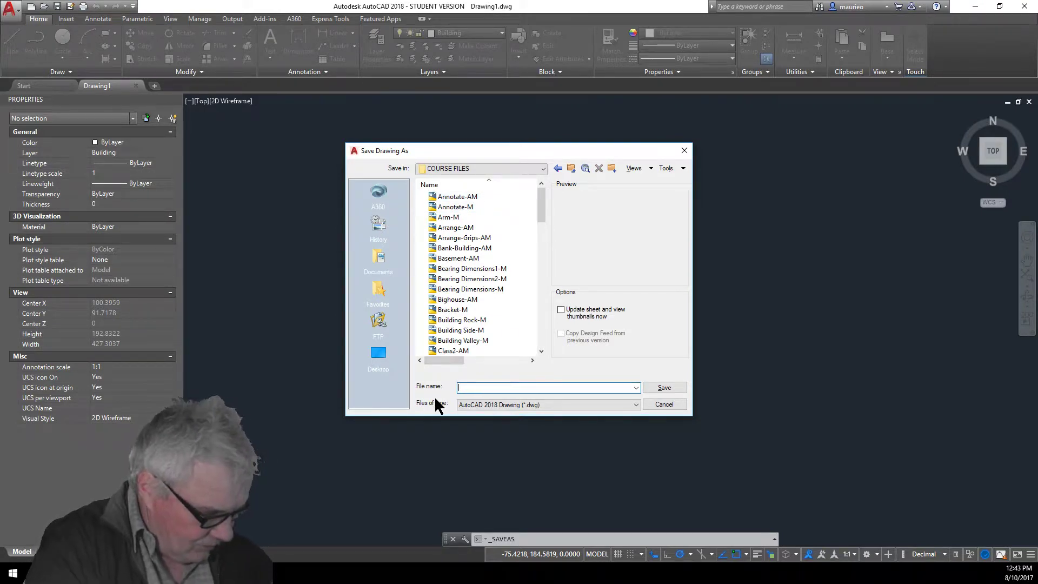
{"action": "type", "text": "Plat"}
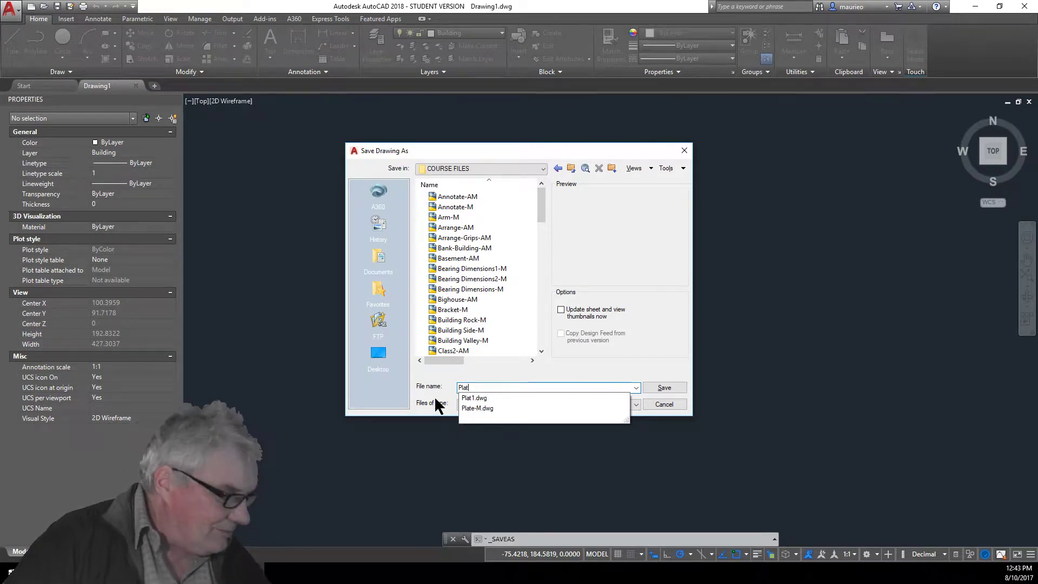
{"action": "type", "text": "1"}
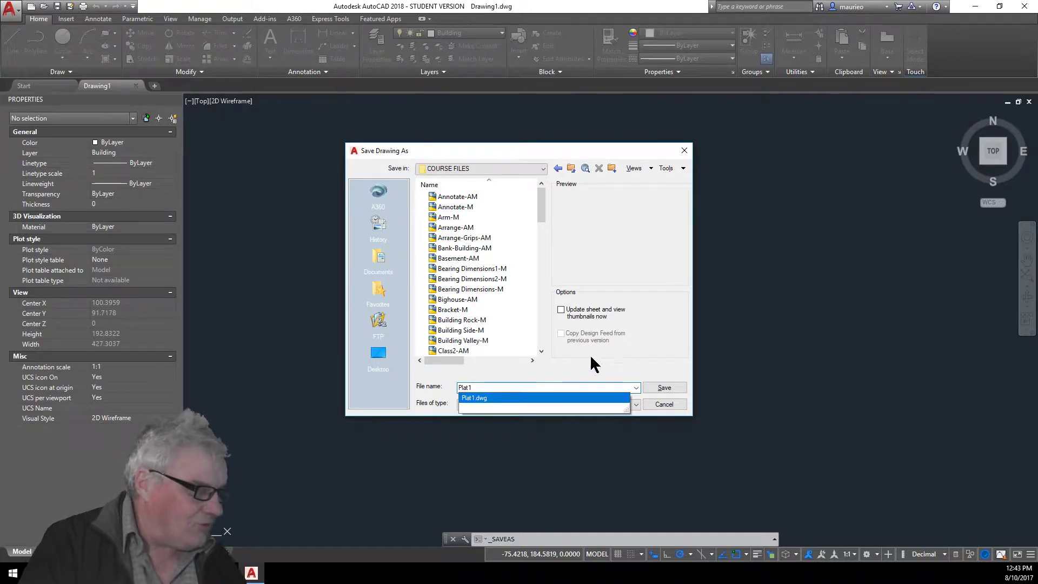
{"action": "left_click", "coordinate": [668, 387]}
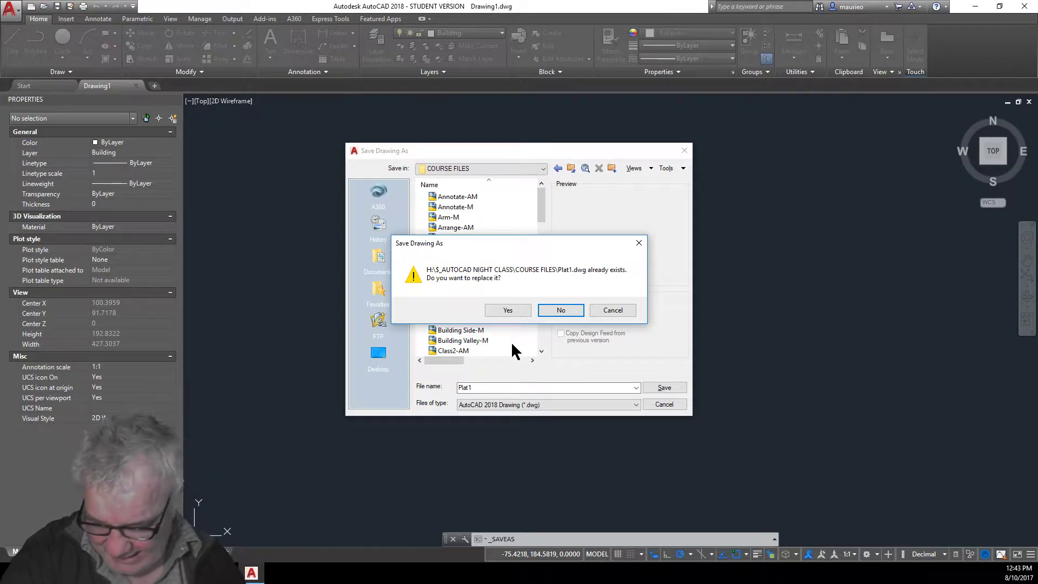
{"action": "left_click", "coordinate": [508, 310]}
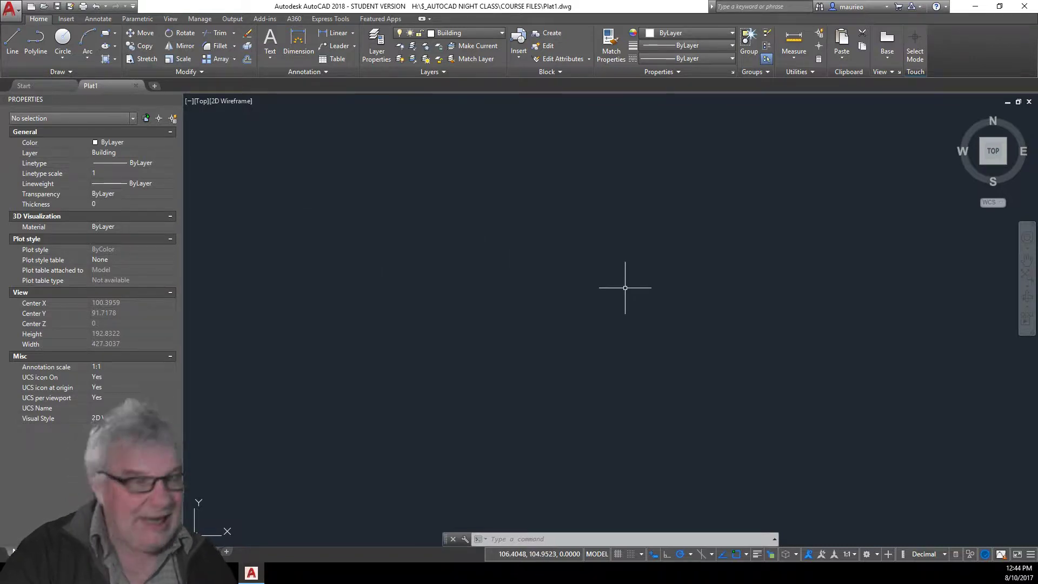
Step: Make Property Line the current layer from the Home ribbon's Layer list
{"action": "left_click", "coordinate": [502, 33]}
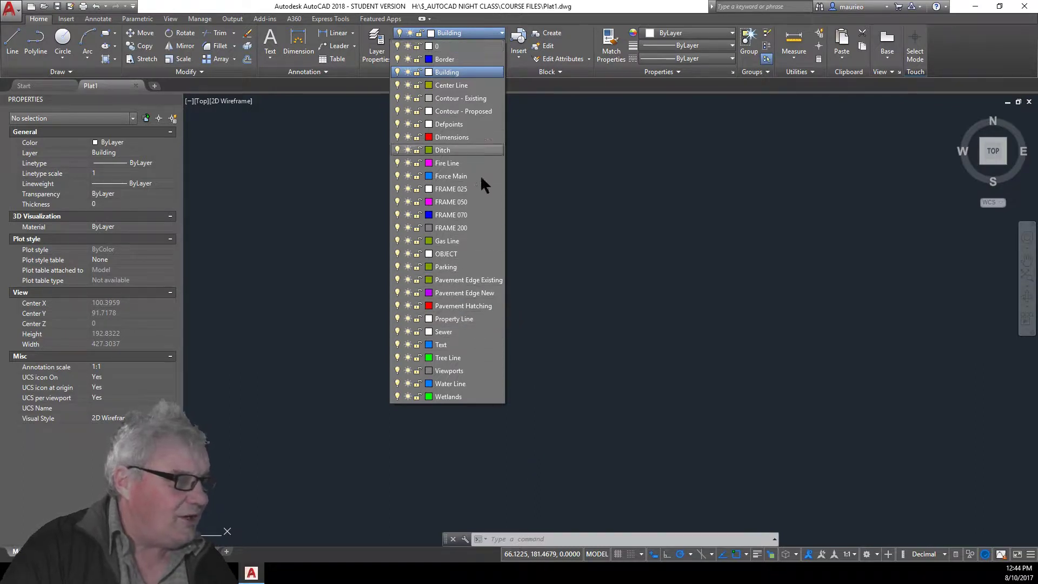
{"action": "left_click", "coordinate": [453, 319]}
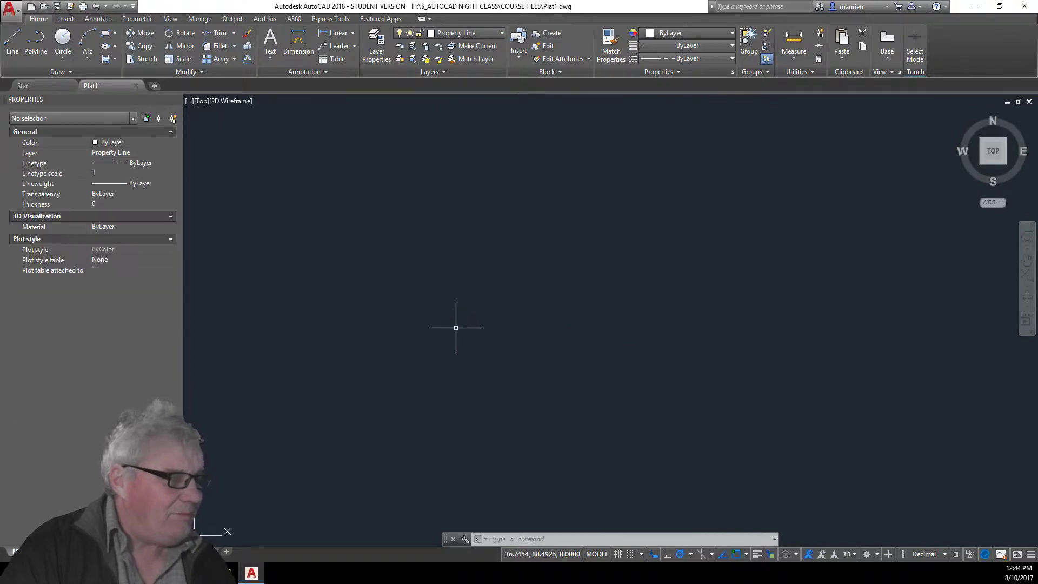
{"action": "left_click", "coordinate": [409, 205]}
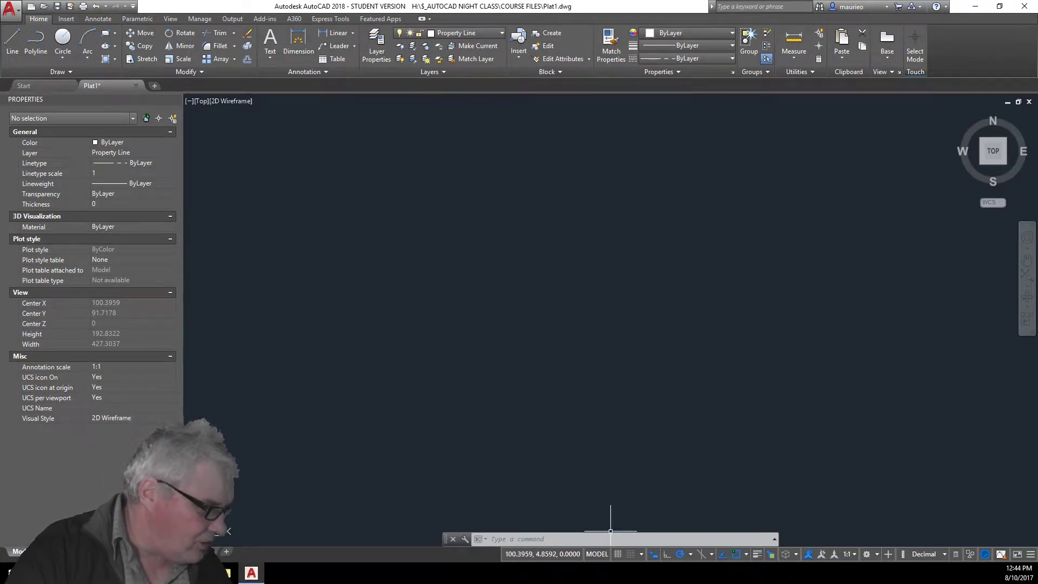
{"action": "left_click", "coordinate": [691, 555]}
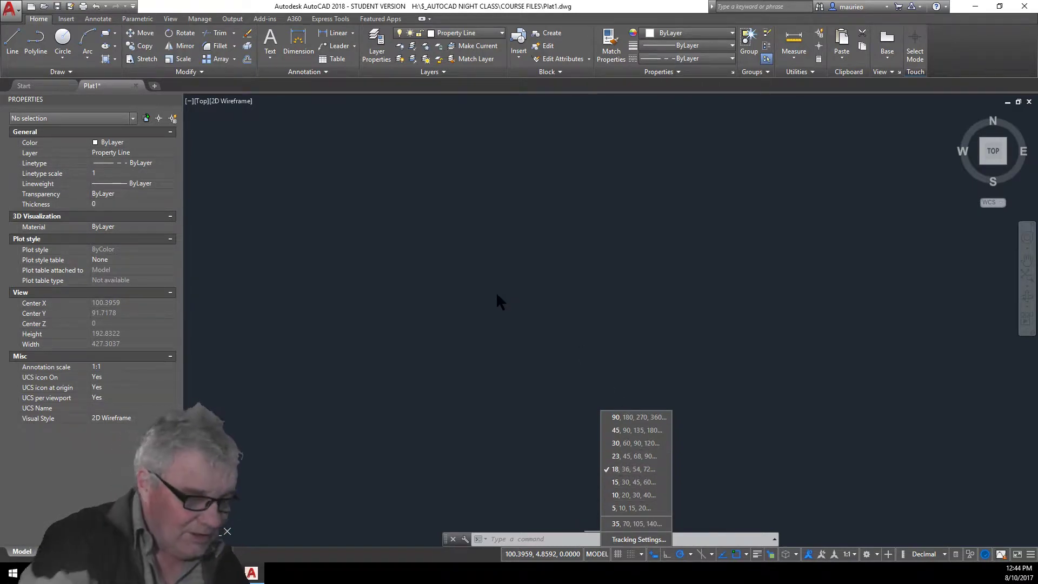
{"action": "left_click", "coordinate": [505, 302]}
{"action": "key", "text": "Escape"}
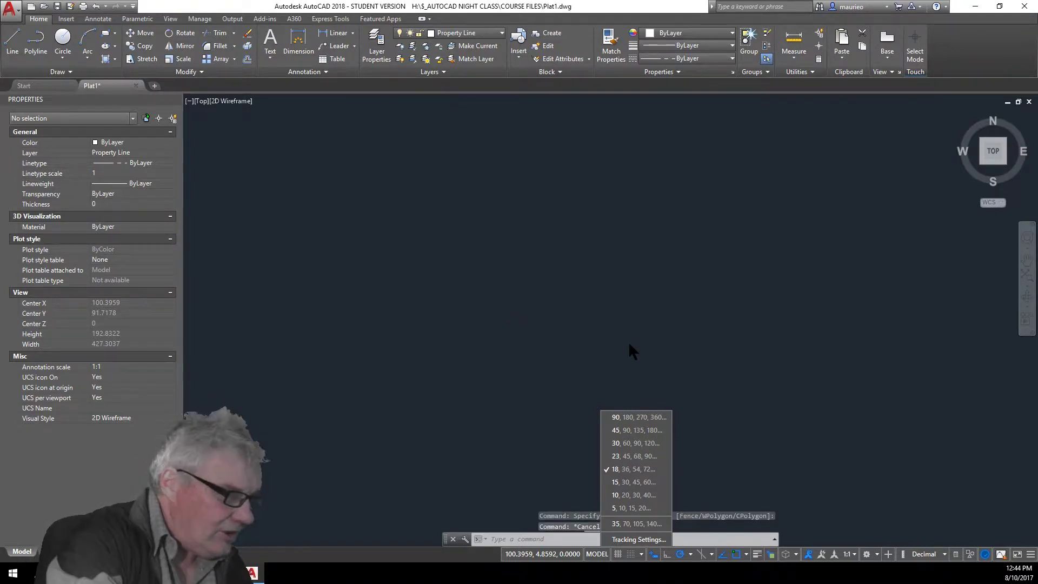
{"action": "key", "text": "Escape"}
{"action": "key", "text": "Escape"}
{"action": "left_click", "coordinate": [736, 430]}
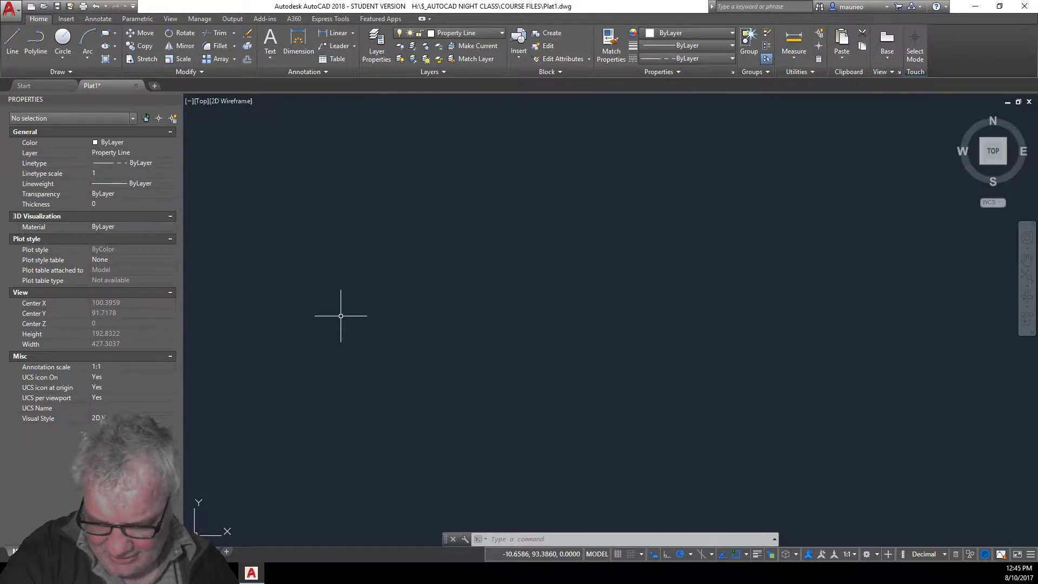
Step: Start a polyline at 0,0 and draw its first 80-unit side along 0°
{"action": "left_click", "coordinate": [37, 39]}
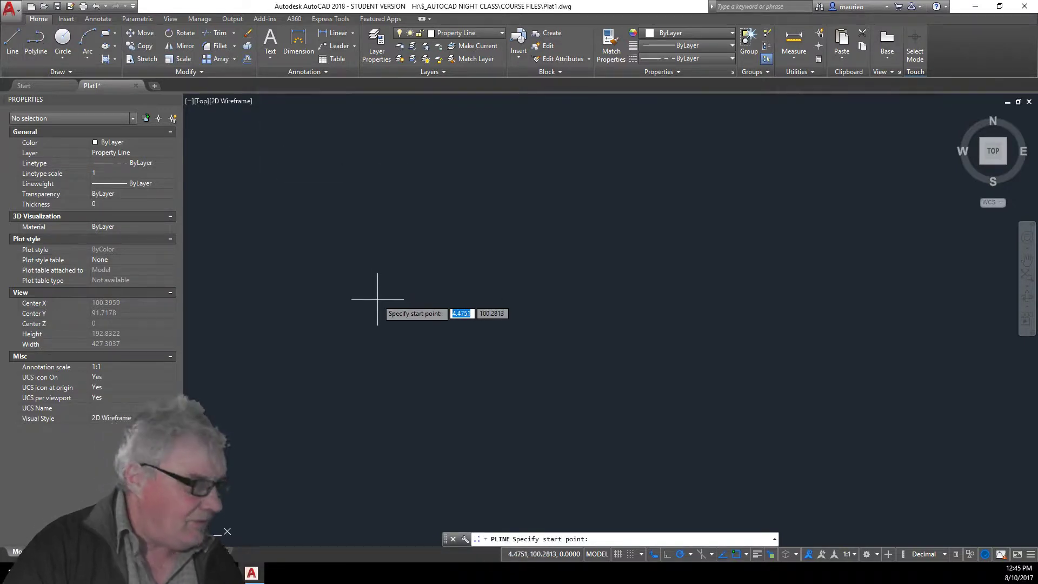
{"action": "type", "text": "0"}
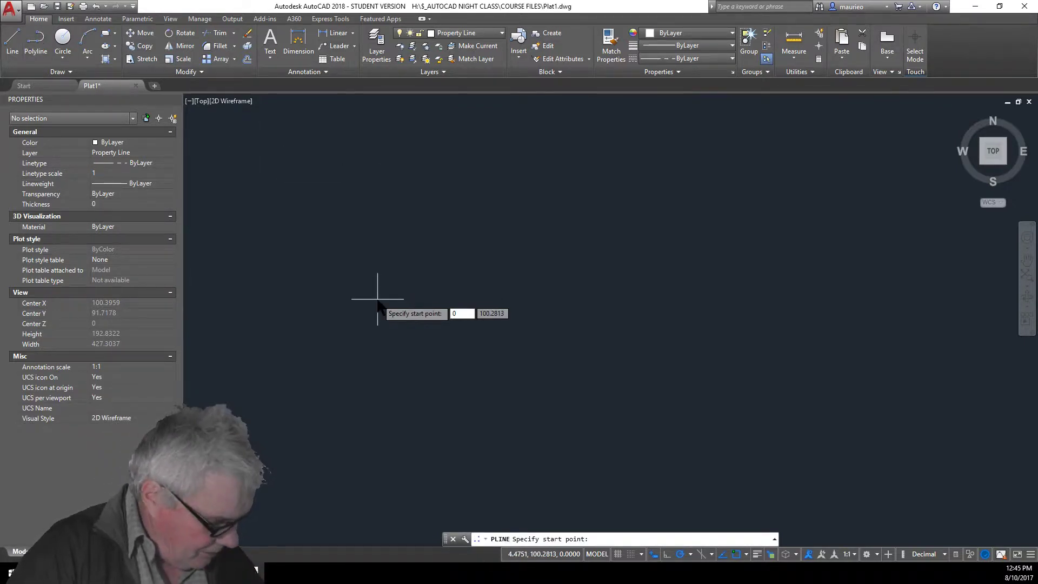
{"action": "key", "text": "Tab"}
{"action": "type", "text": "0"}
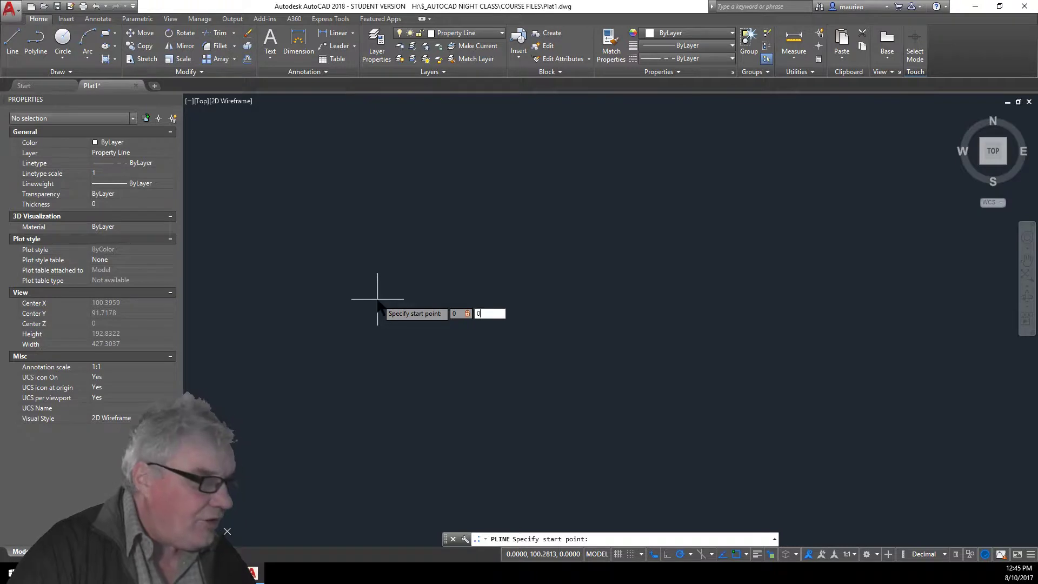
{"action": "key", "text": "Return"}
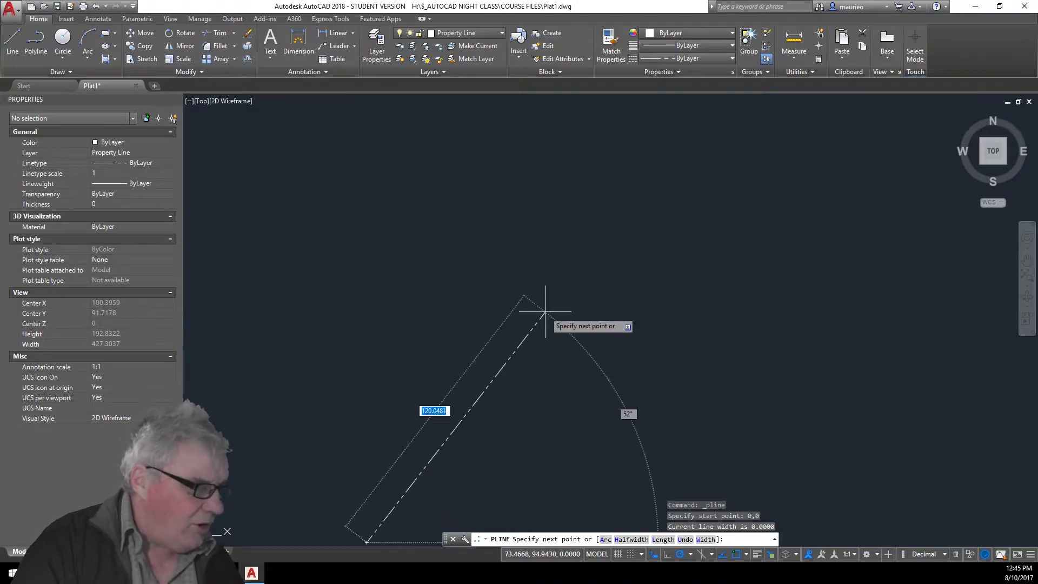
{"action": "scroll", "coordinate": [545, 301], "scroll_direction": "down", "scroll_amount": 5}
{"action": "scroll", "coordinate": [555, 301], "scroll_direction": "up", "scroll_amount": 4}
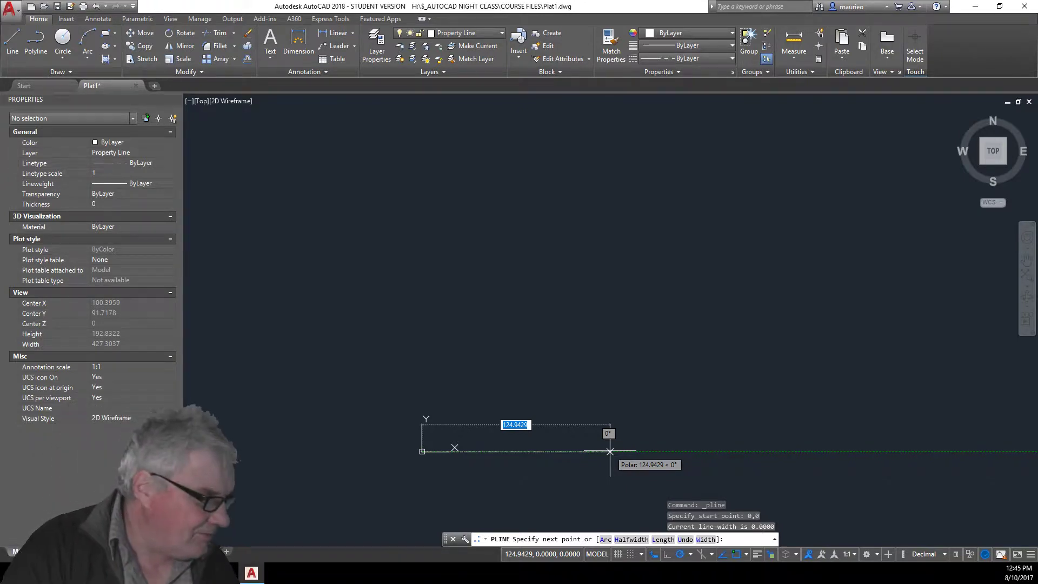
{"action": "type", "text": "80"}
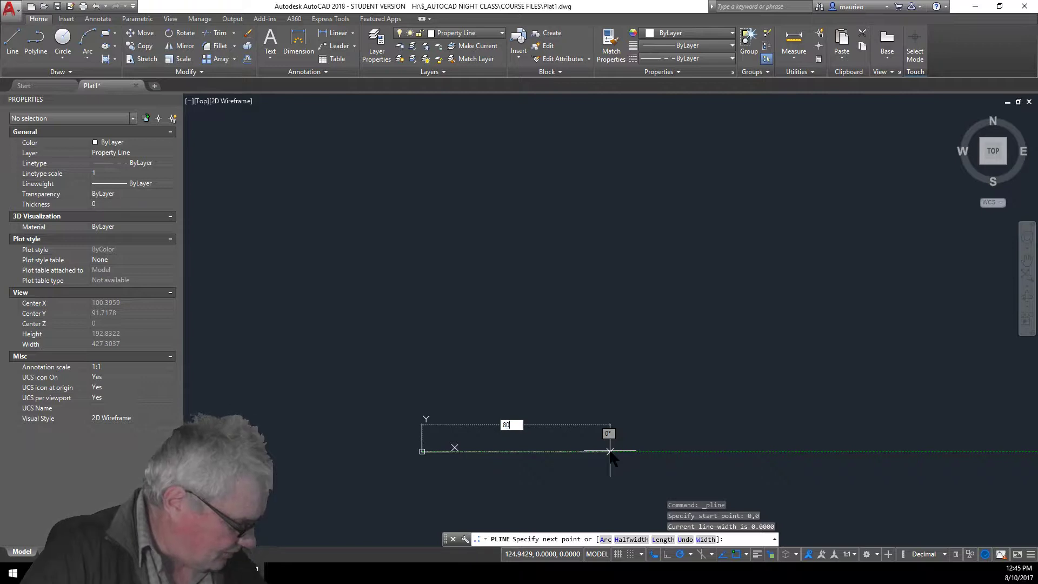
{"action": "key", "text": "Return"}
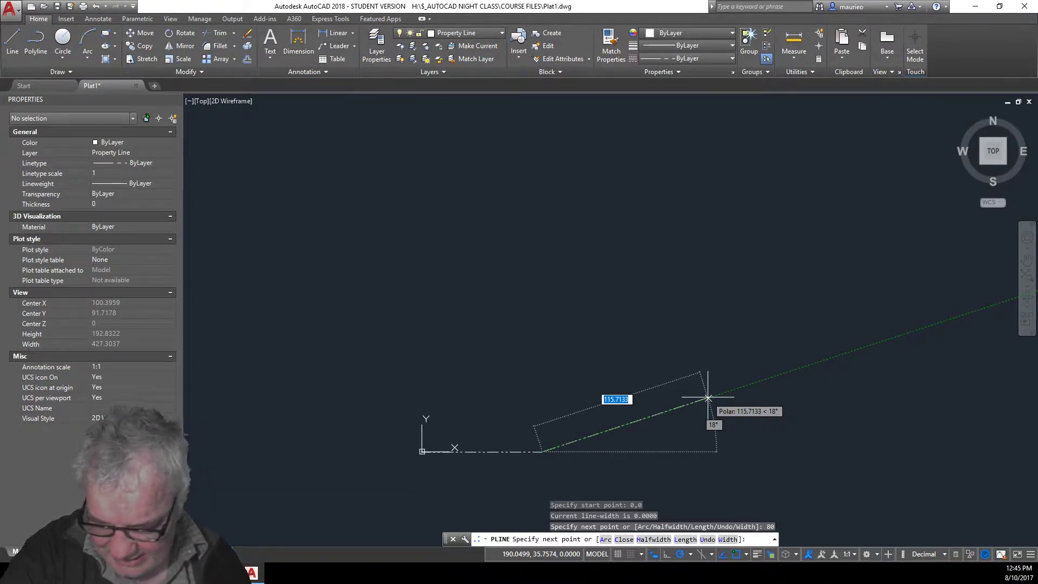
Step: Add boundary sides 57 at 18°, 38 at 54°, 50 at 90°, 137 at 180°, then close
{"action": "type", "text": "57"}
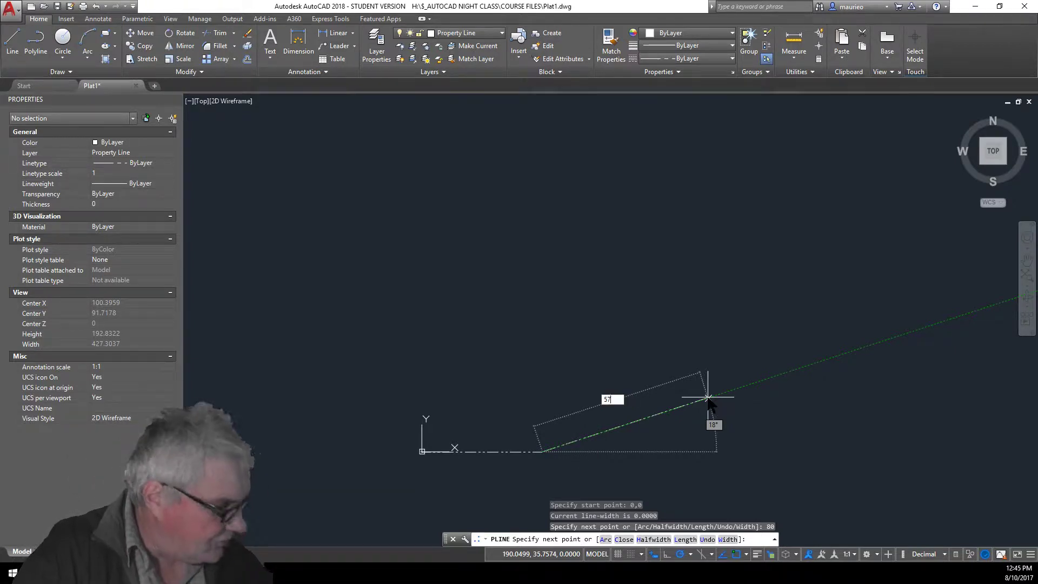
{"action": "key", "text": "Return"}
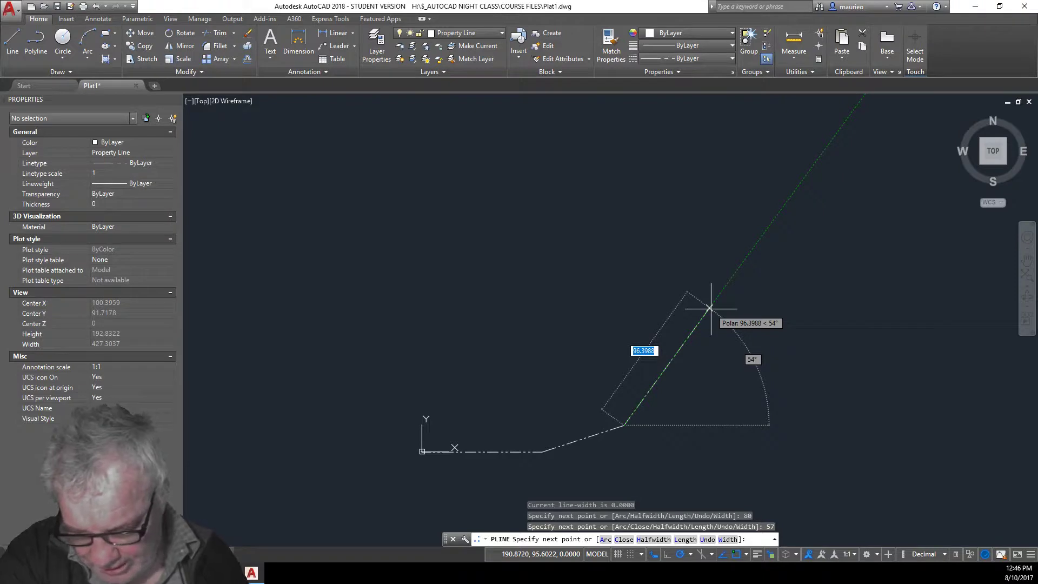
{"action": "type", "text": "38"}
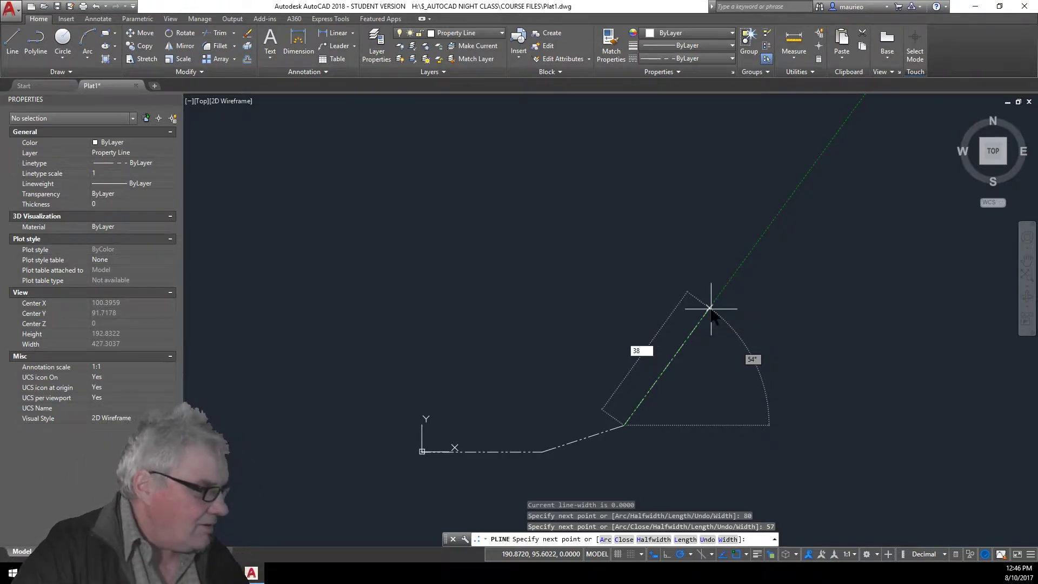
{"action": "key", "text": "Return"}
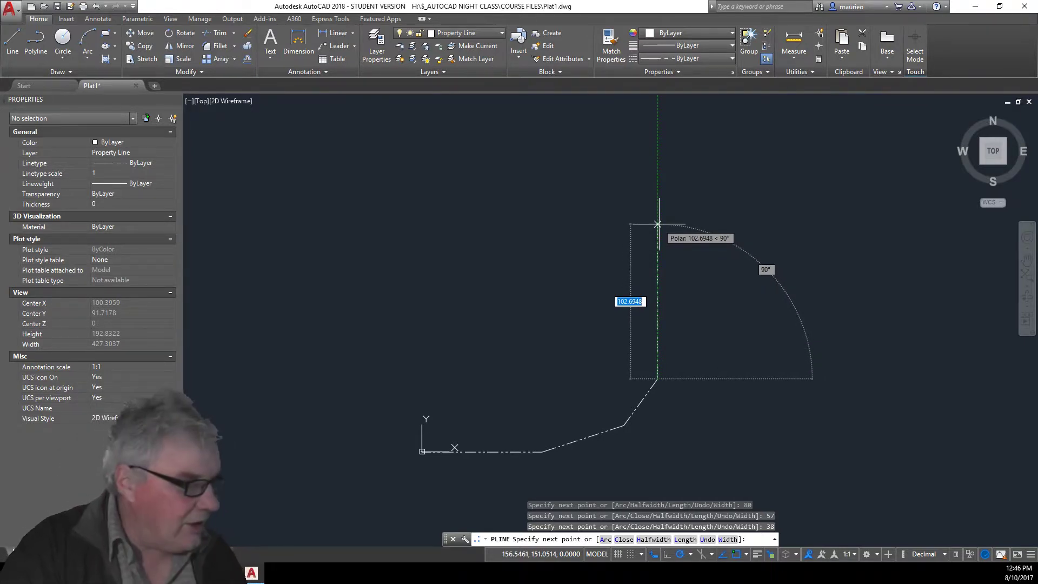
{"action": "type", "text": "50"}
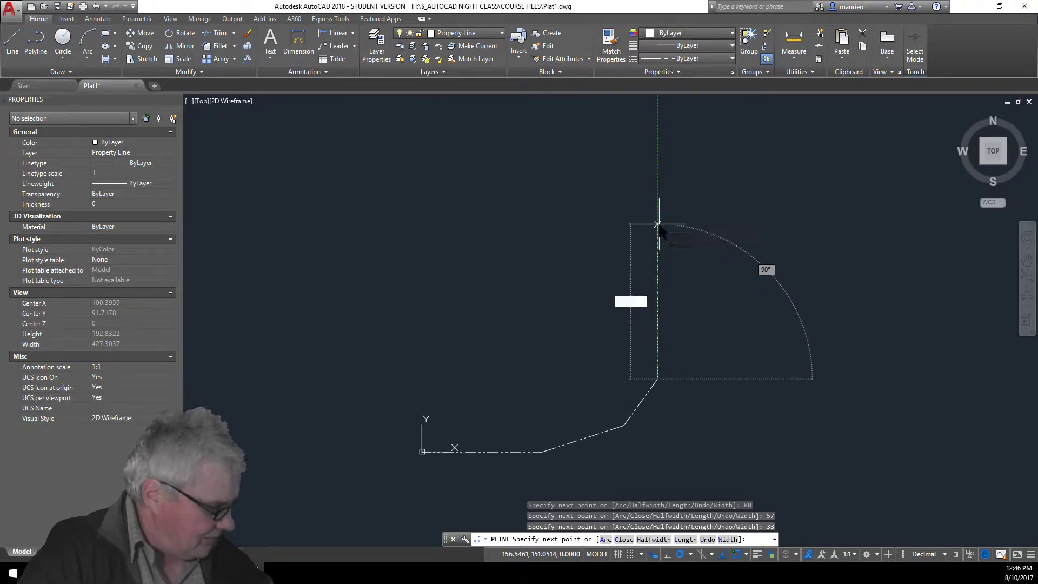
{"action": "key", "text": "Return"}
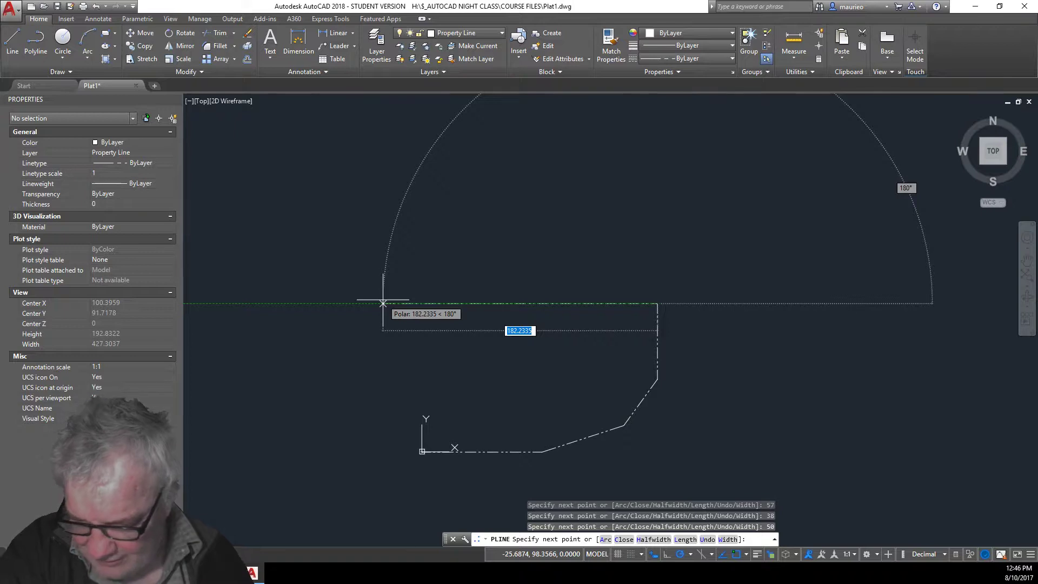
{"action": "type", "text": "137"}
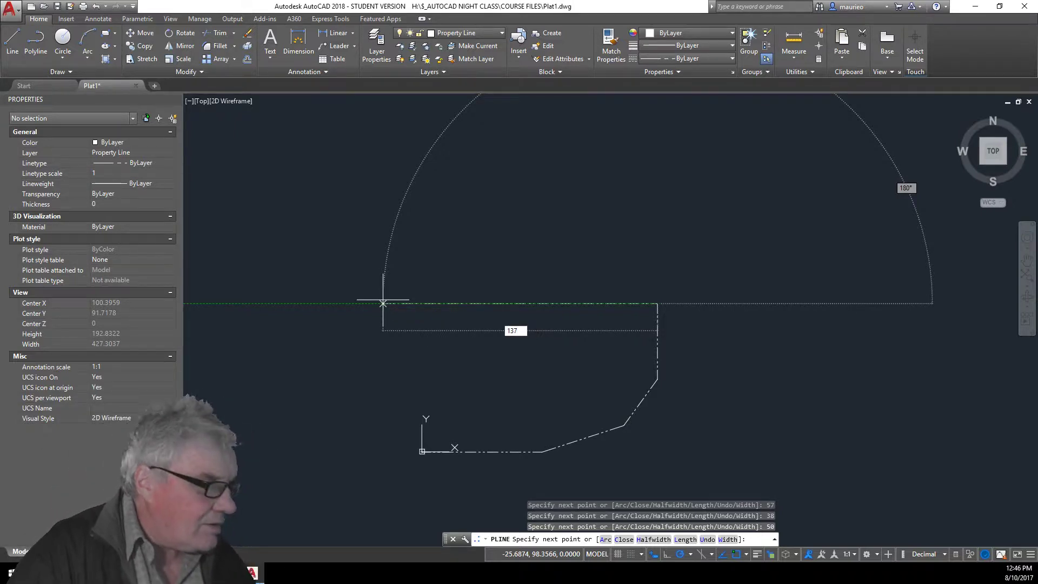
{"action": "key", "text": "Return"}
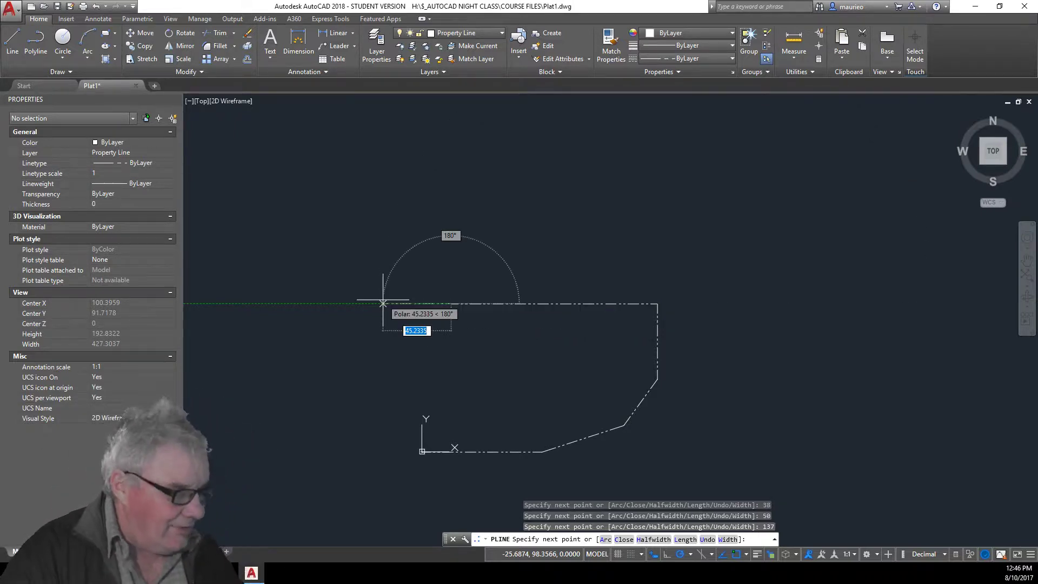
{"action": "type", "text": "c"}
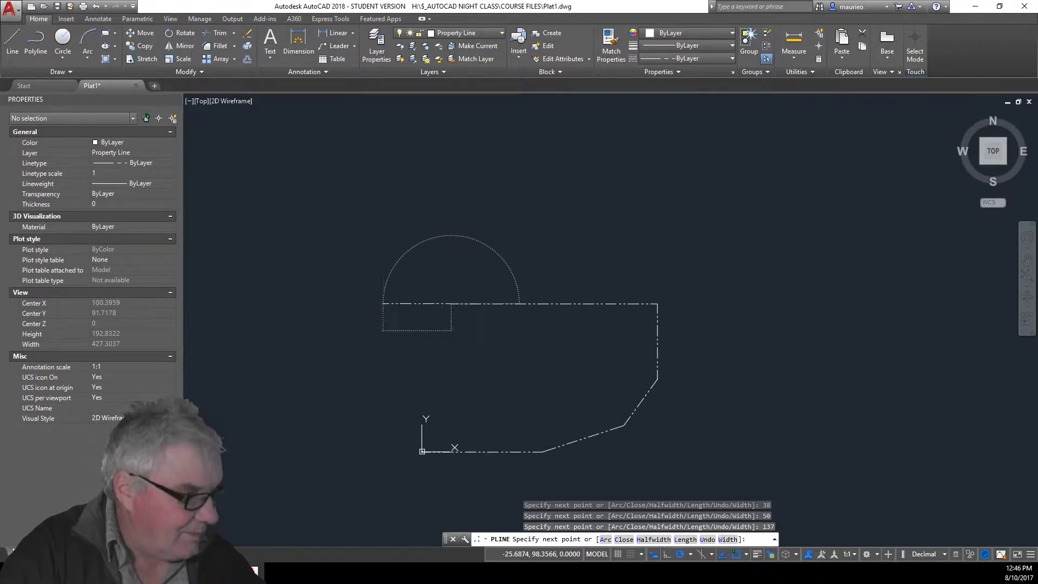
{"action": "key", "text": "Return"}
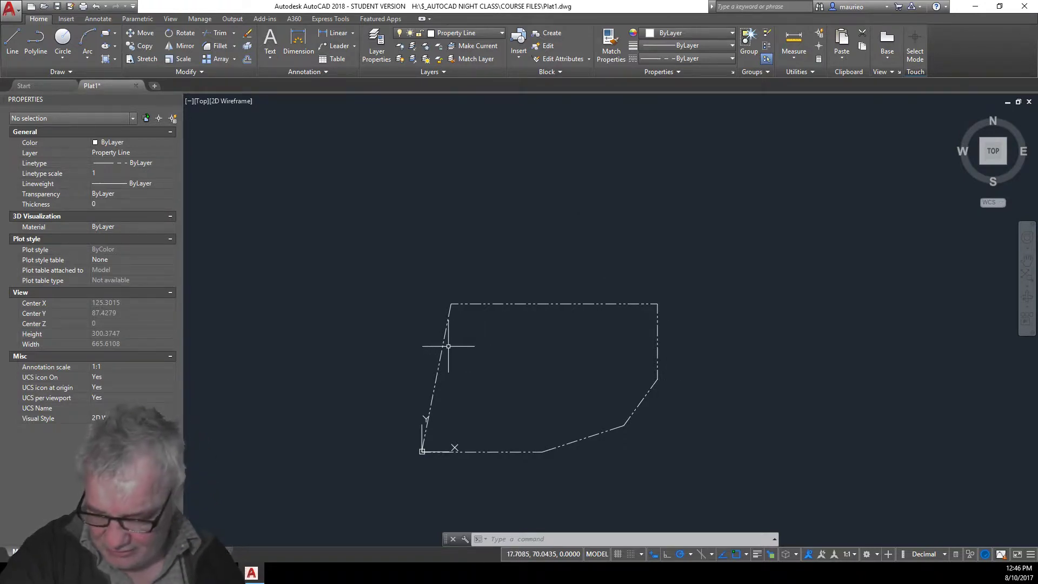
Step: Start the building outline inside the boundary with sides 30, 12, 30, 12 and 30
{"action": "left_click", "coordinate": [13, 42]}
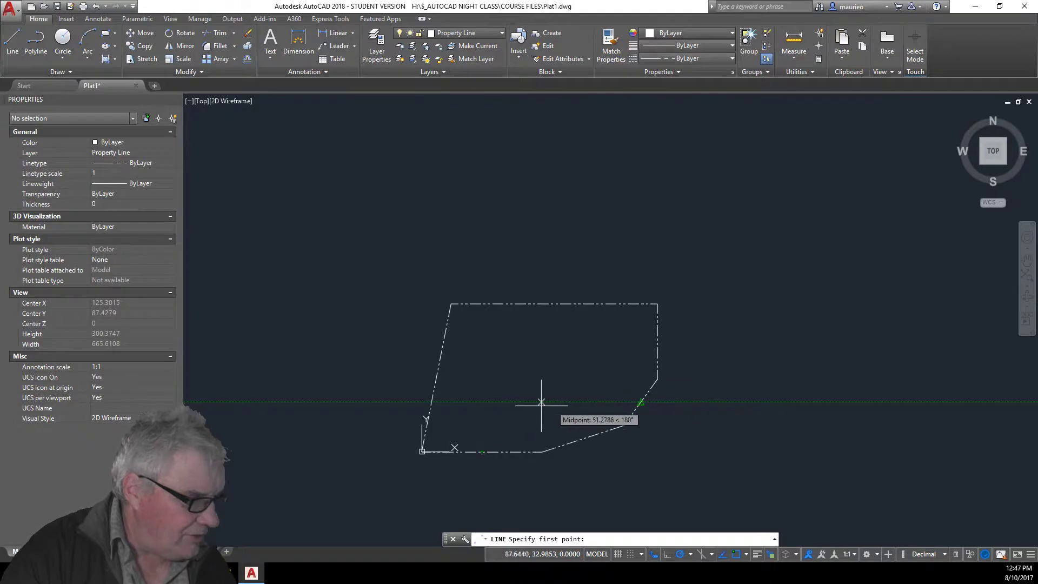
{"action": "left_click", "coordinate": [481, 402]}
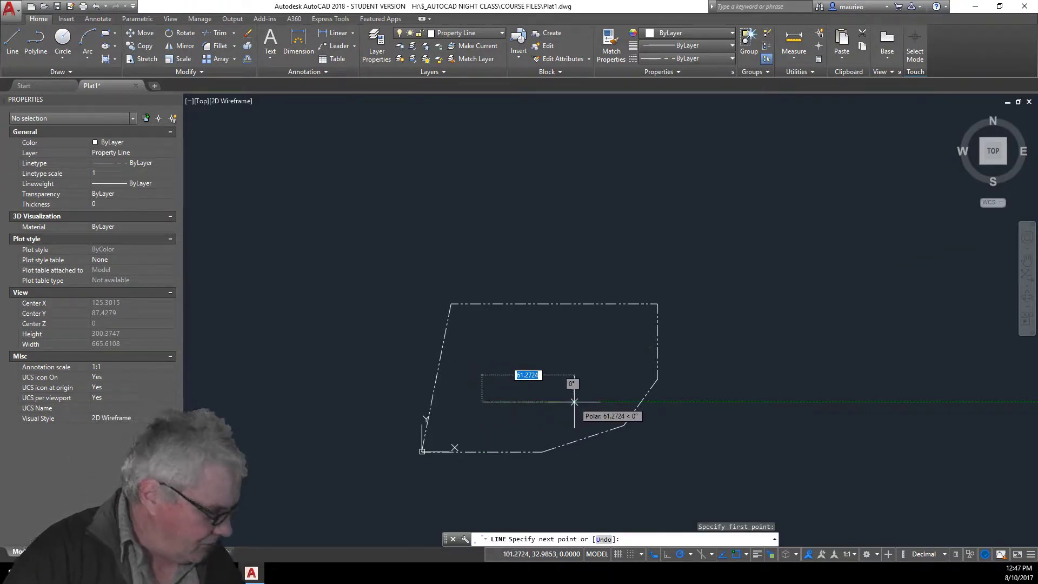
{"action": "type", "text": "30"}
{"action": "key", "text": "Return"}
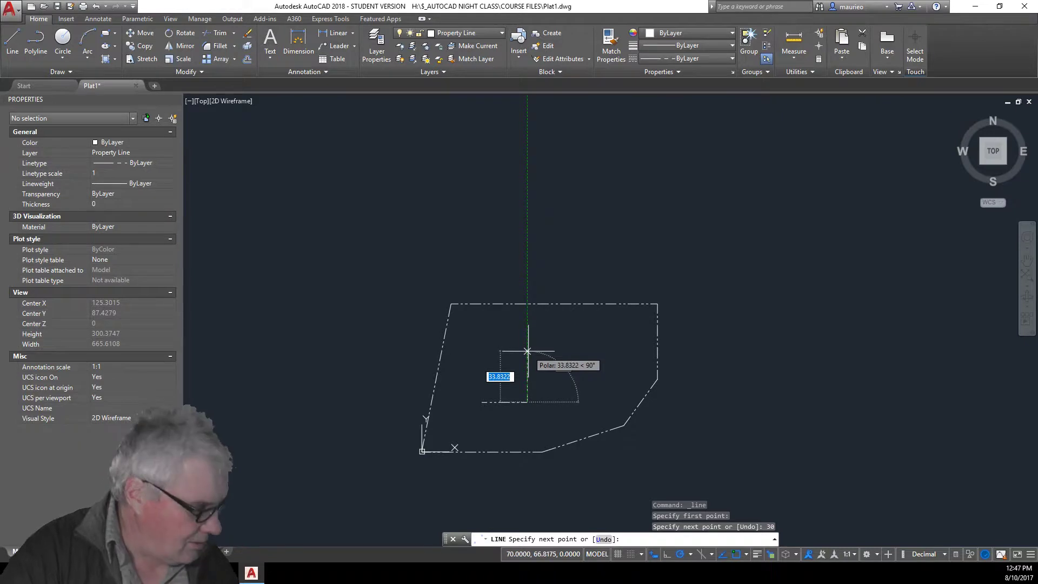
{"action": "type", "text": "12"}
{"action": "key", "text": "Return"}
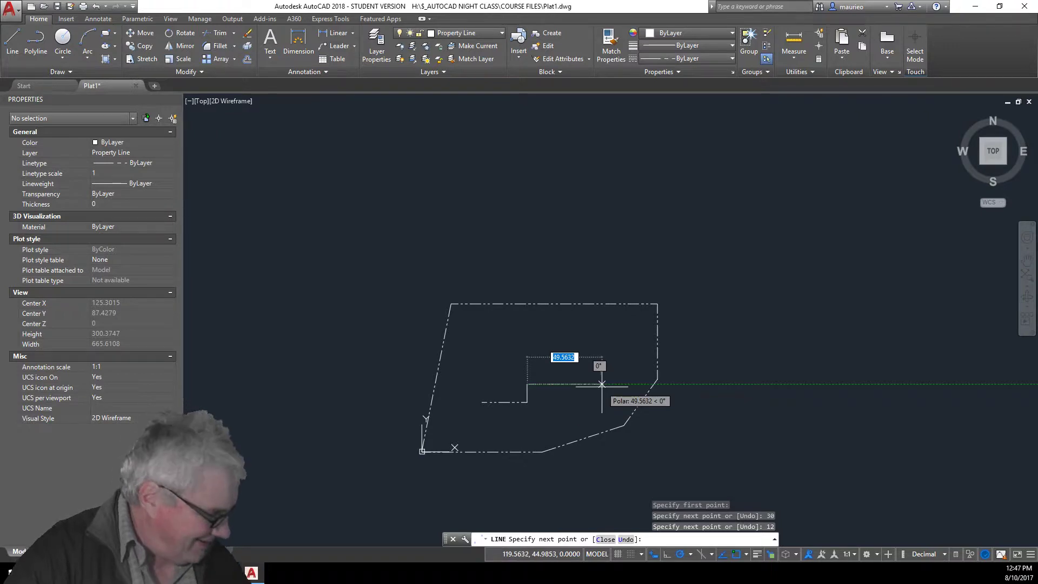
{"action": "type", "text": "30"}
{"action": "key", "text": "Return"}
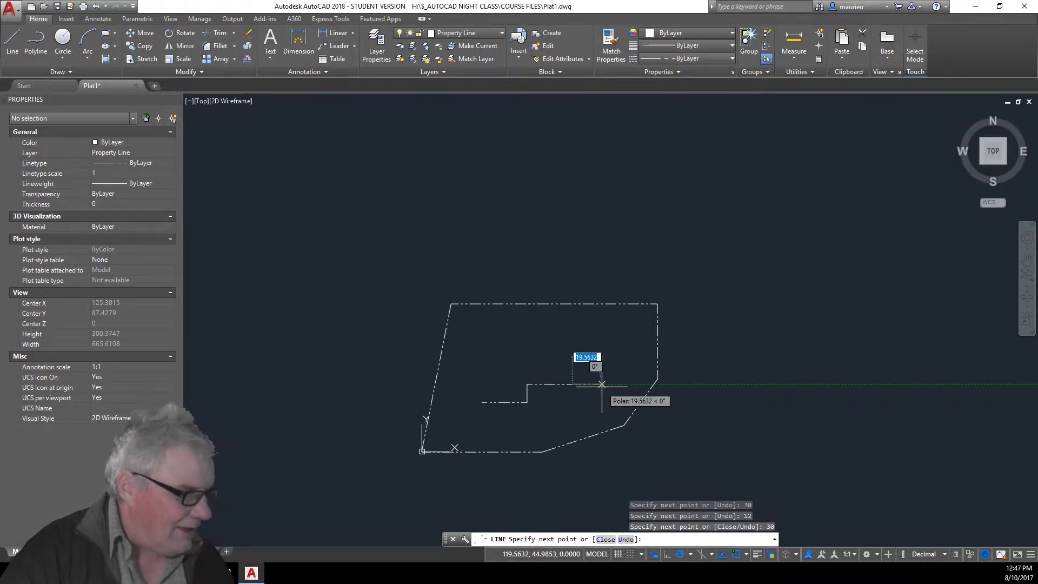
{"action": "type", "text": "1"}
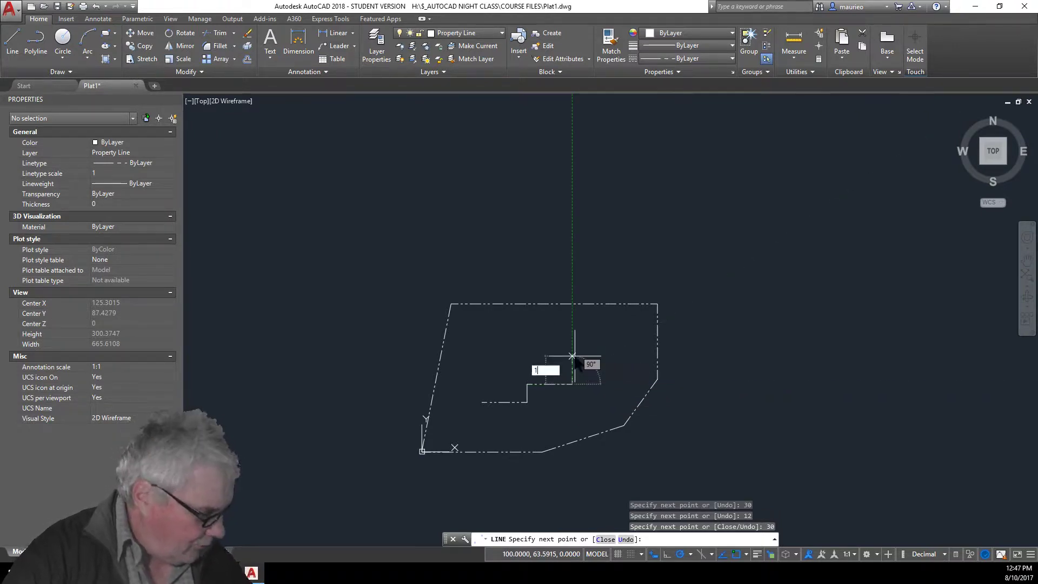
{"action": "type", "text": "2"}
{"action": "key", "text": "Return"}
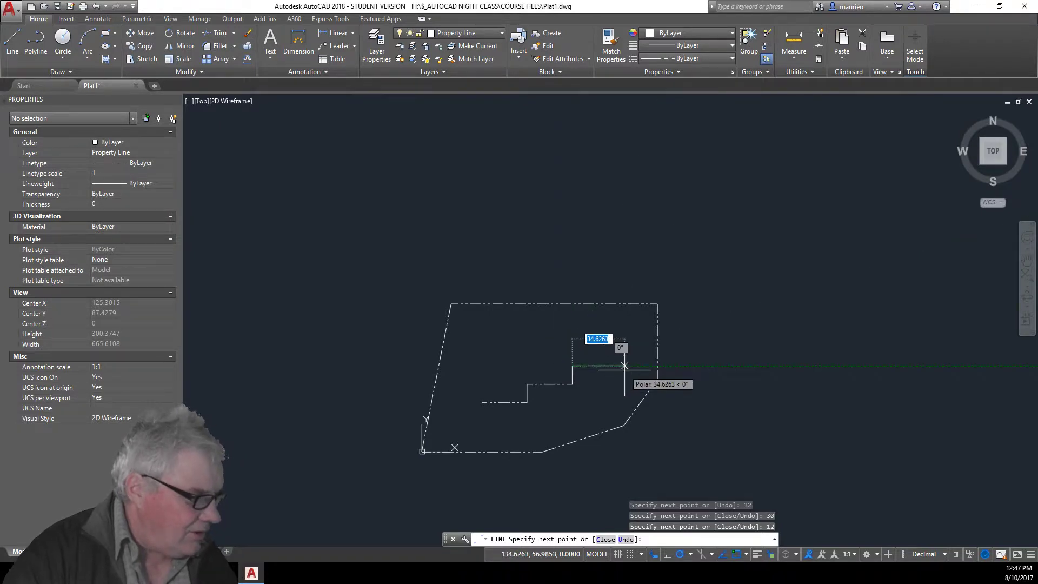
{"action": "type", "text": "30"}
{"action": "key", "text": "Return"}
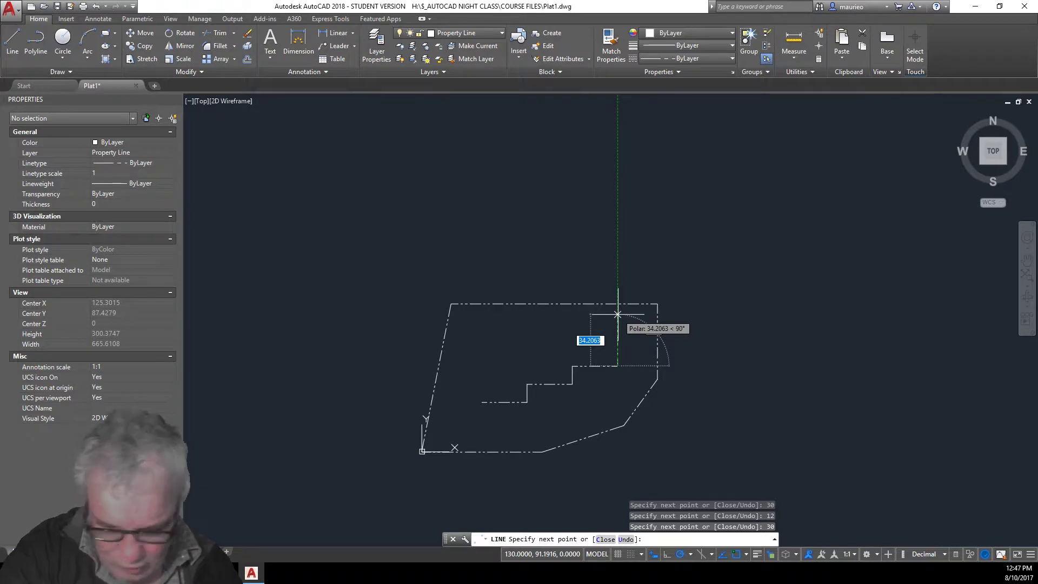
Step: Finish the outline with sides 24, 60 and 12, returning to the starting corner
{"action": "type", "text": "24"}
{"action": "key", "text": "Return"}
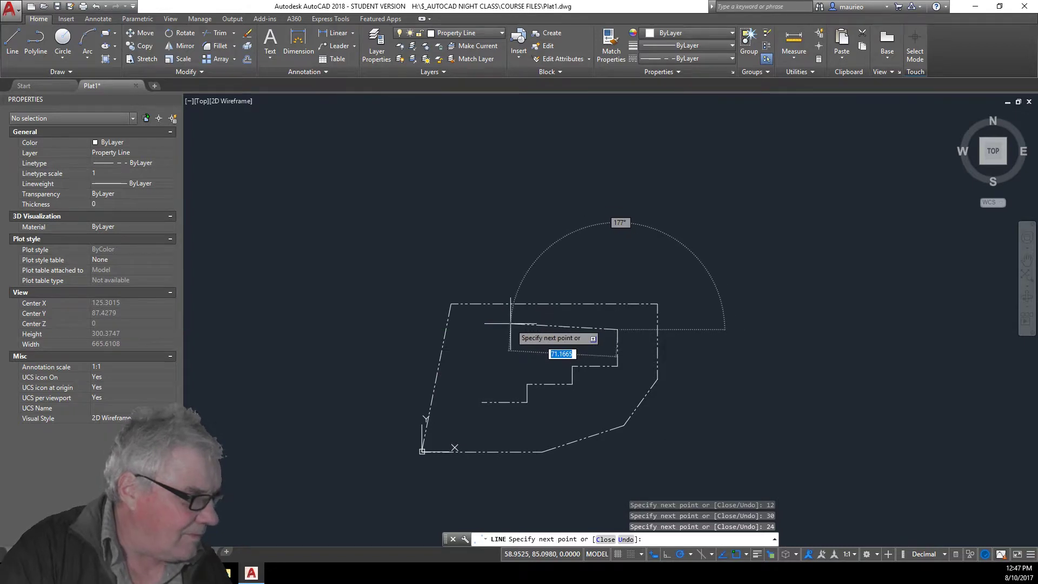
{"action": "type", "text": "60"}
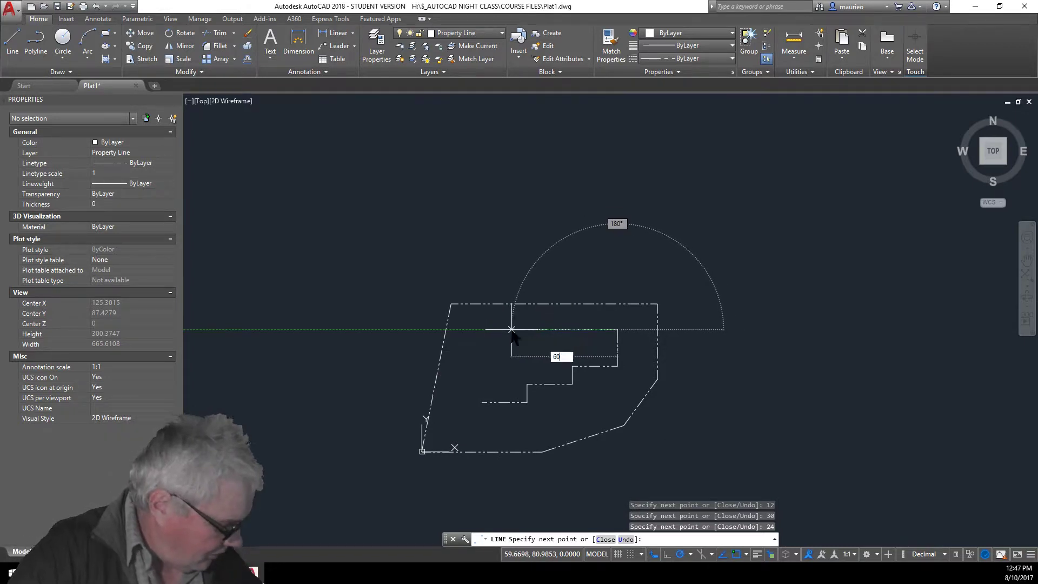
{"action": "key", "text": "Return"}
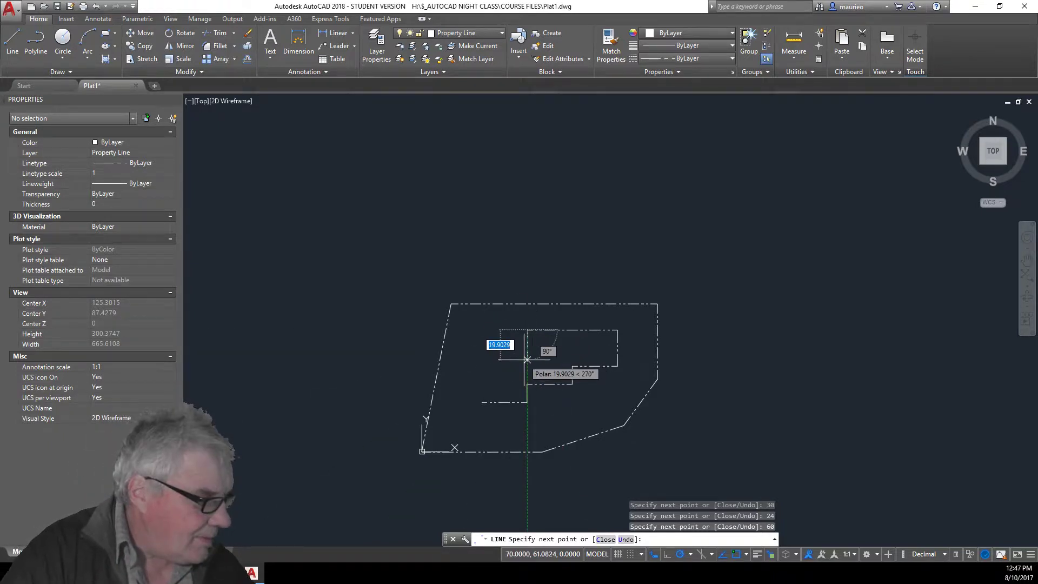
{"action": "type", "text": "1"}
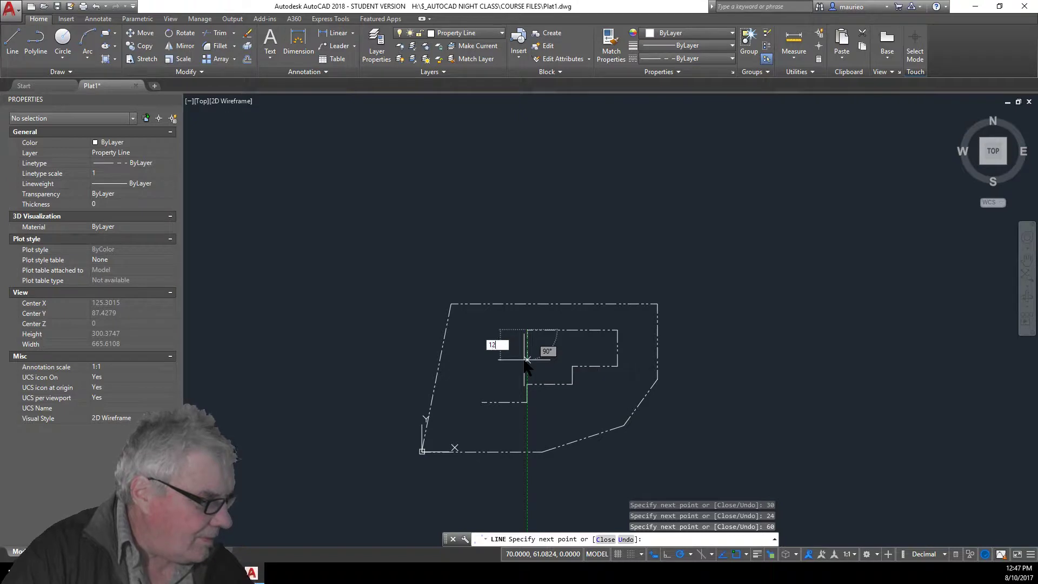
{"action": "type", "text": "2"}
{"action": "key", "text": "Return"}
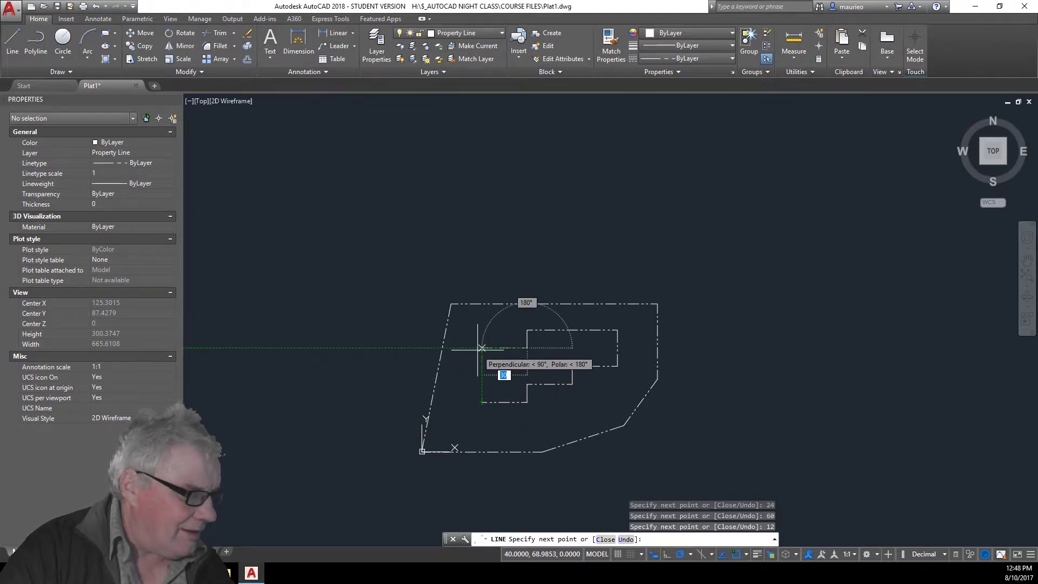
{"action": "left_click", "coordinate": [481, 348]}
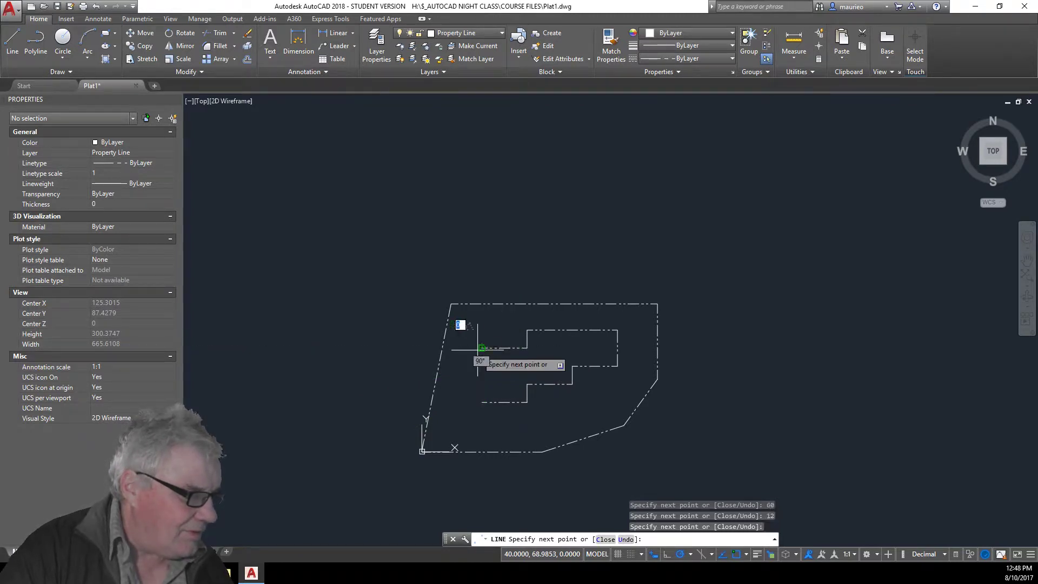
{"action": "left_click", "coordinate": [482, 401]}
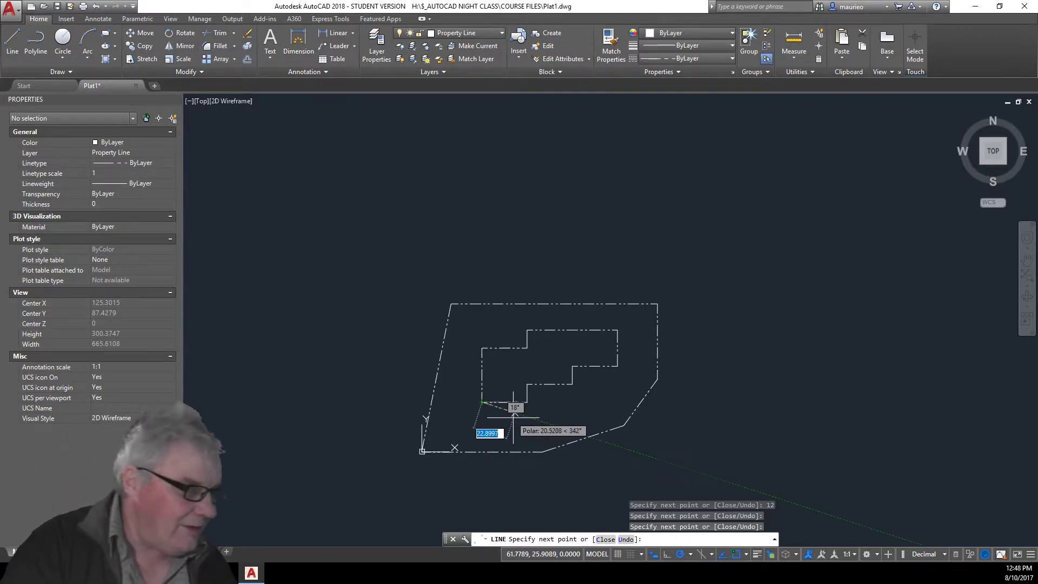
{"action": "key", "text": "Escape"}
{"action": "key", "text": "Escape"}
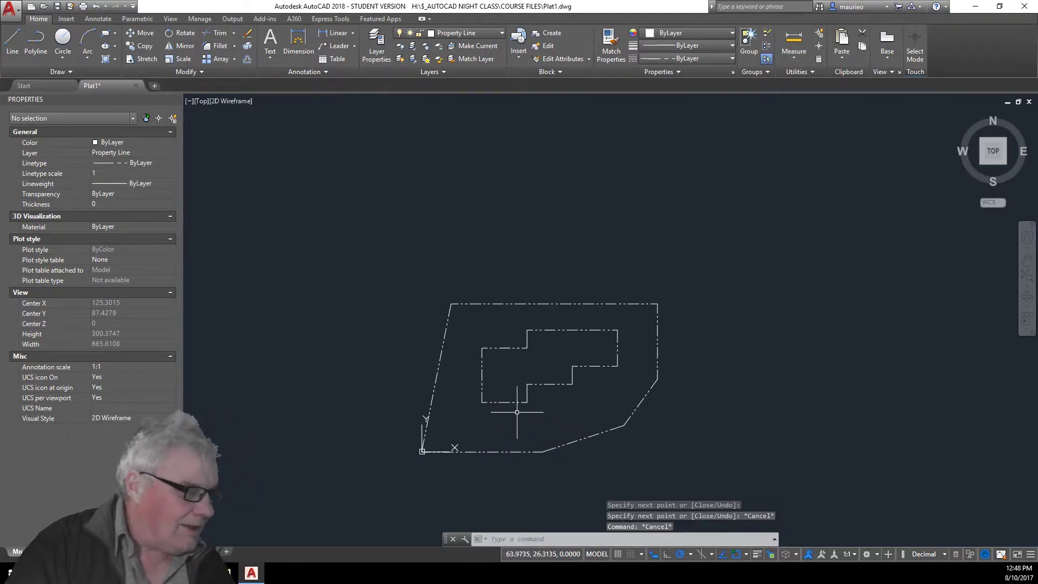
Step: Inspect a 30-unit top building line and the 36-unit left vertical line in Properties
{"action": "left_click", "coordinate": [507, 347]}
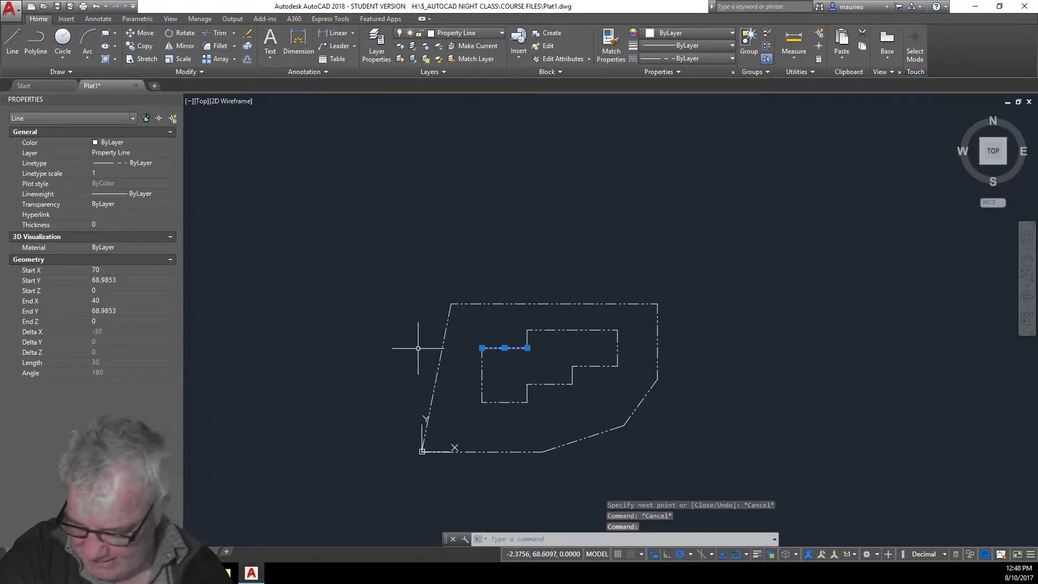
{"action": "key", "text": "Escape"}
{"action": "left_click", "coordinate": [481, 375]}
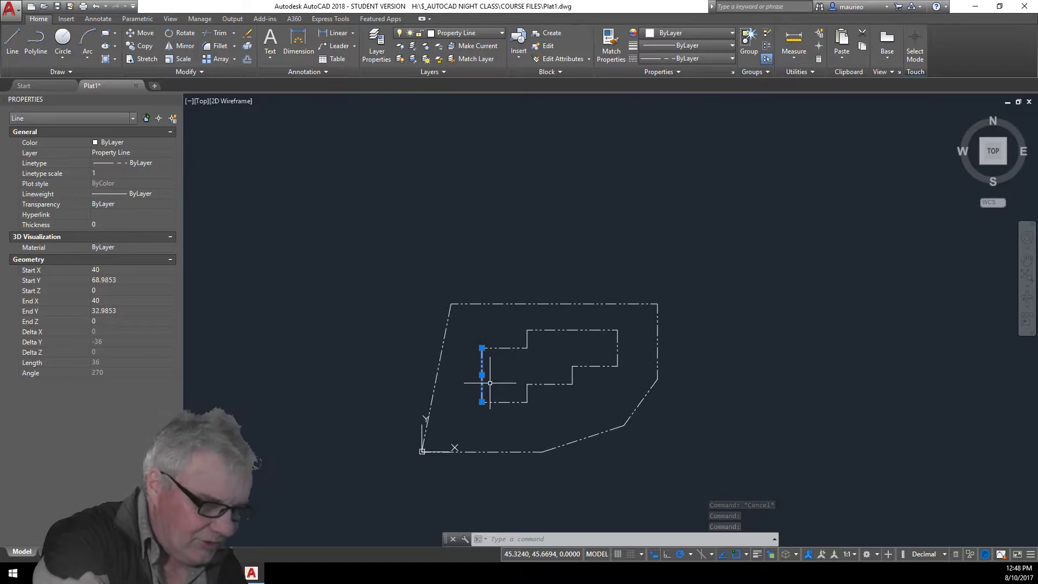
{"action": "key", "text": "Escape"}
{"action": "key", "text": "Escape"}
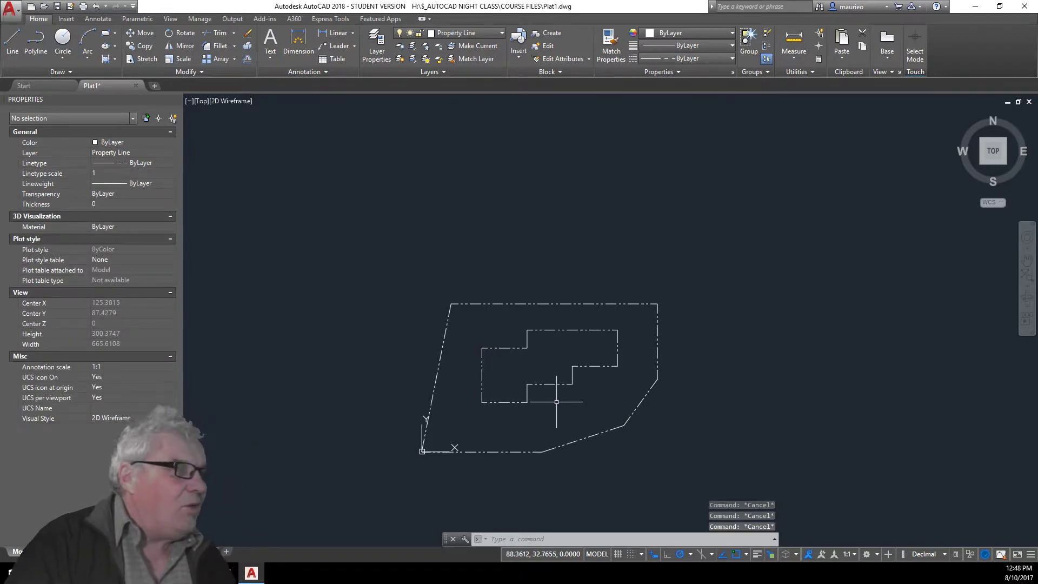
{"action": "left_click", "coordinate": [624, 324]}
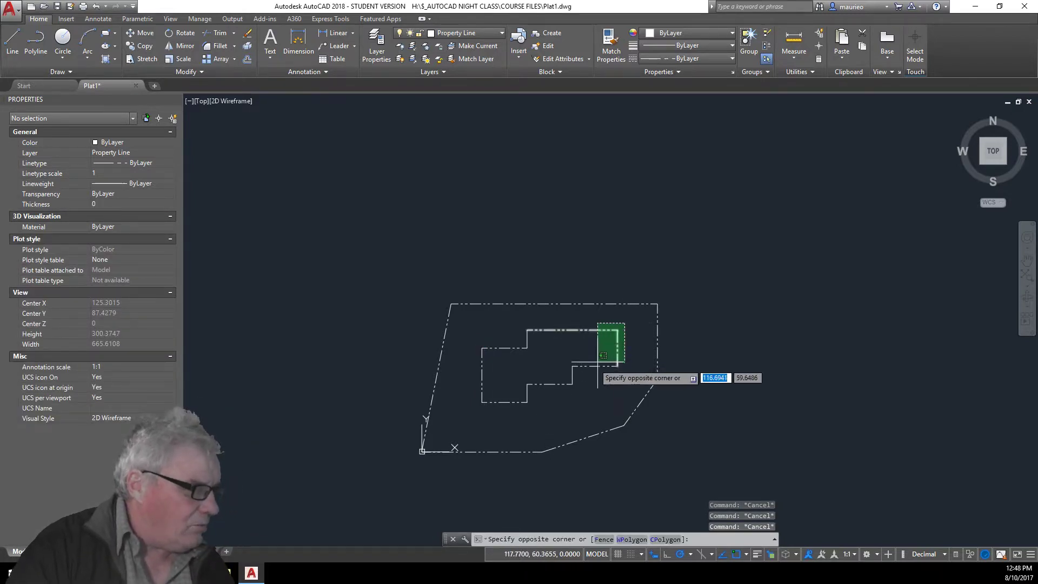
Step: Move the ten crossing-selected building lines onto the Building layer
{"action": "left_click", "coordinate": [476, 413]}
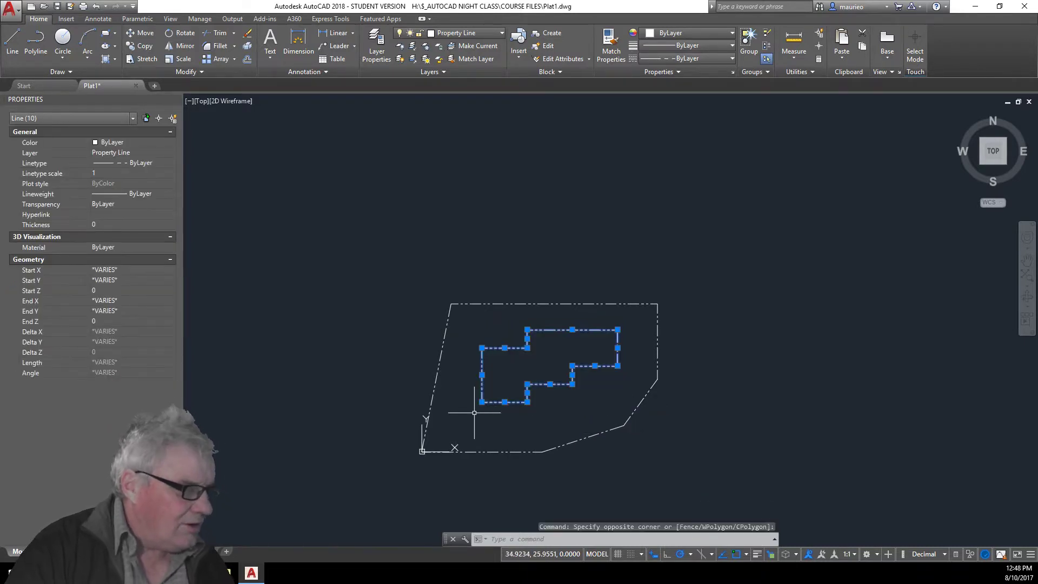
{"action": "left_click", "coordinate": [501, 32]}
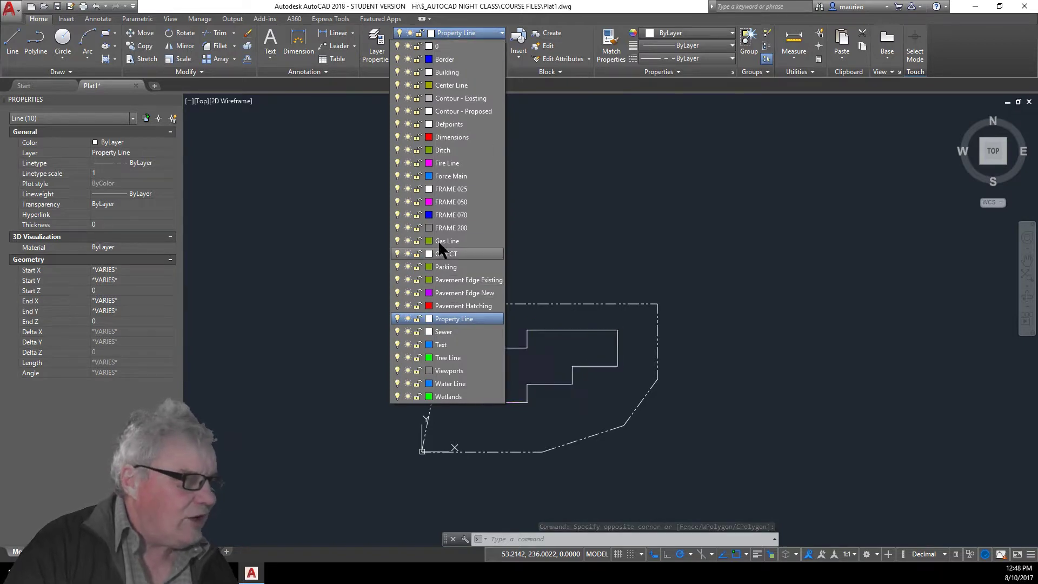
{"action": "left_click", "coordinate": [439, 69]}
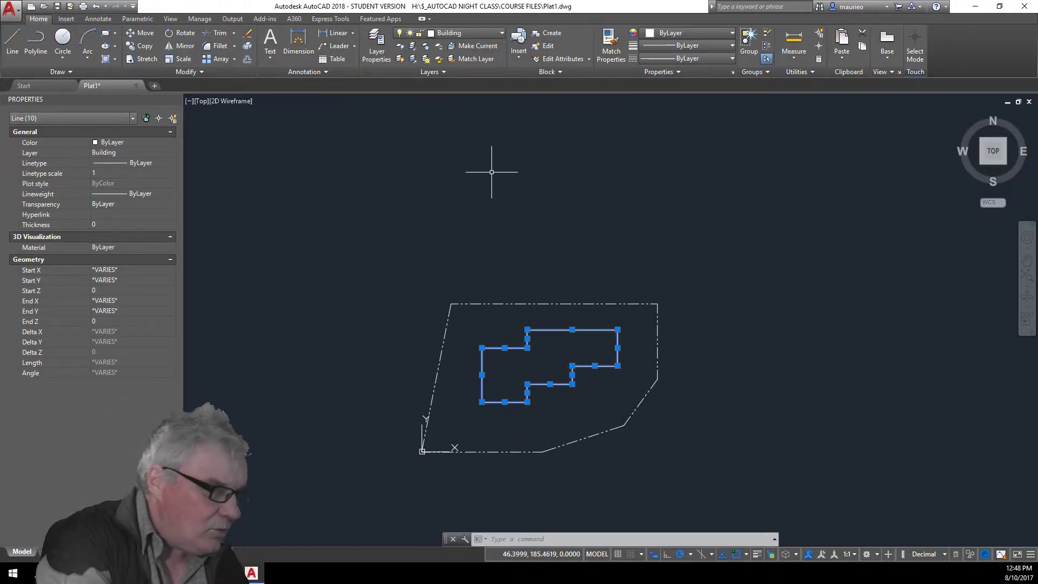
{"action": "key", "text": "Escape"}
{"action": "key", "text": "Escape"}
{"action": "key", "text": "Escape"}
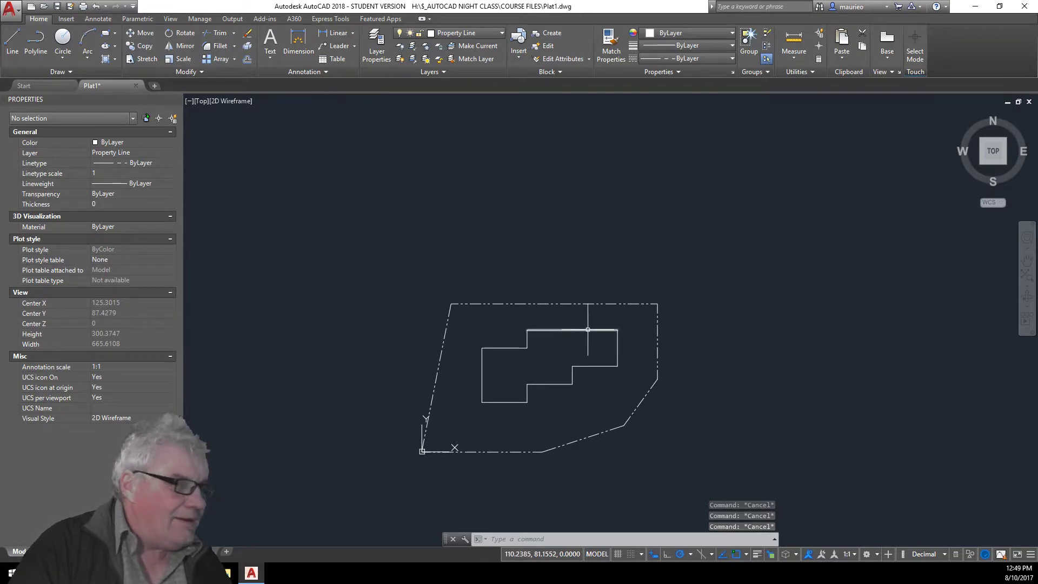
{"action": "mouse_move", "coordinate": [588, 329]}
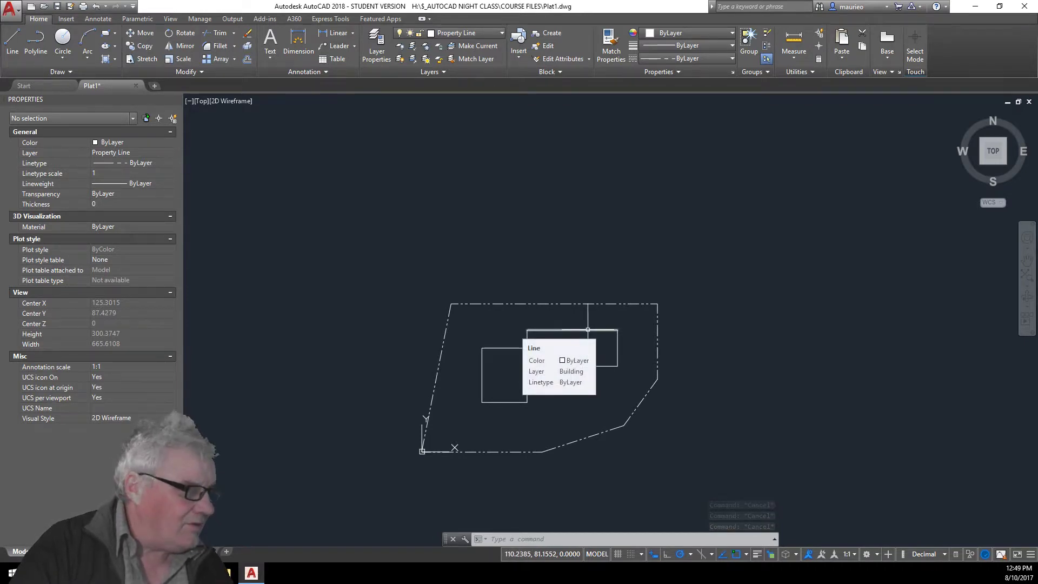
{"action": "left_click", "coordinate": [588, 329]}
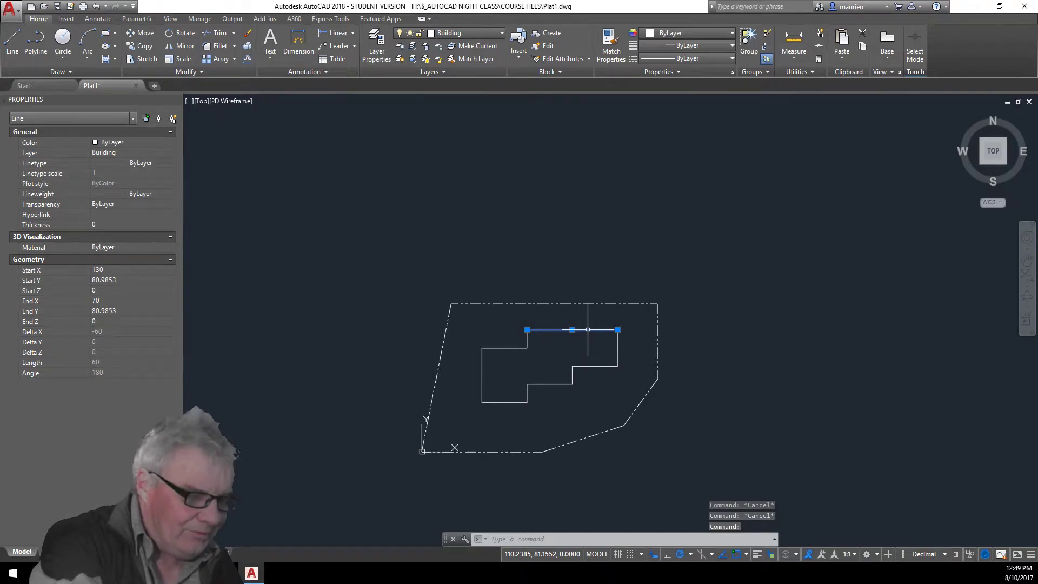
{"action": "key", "text": "Escape"}
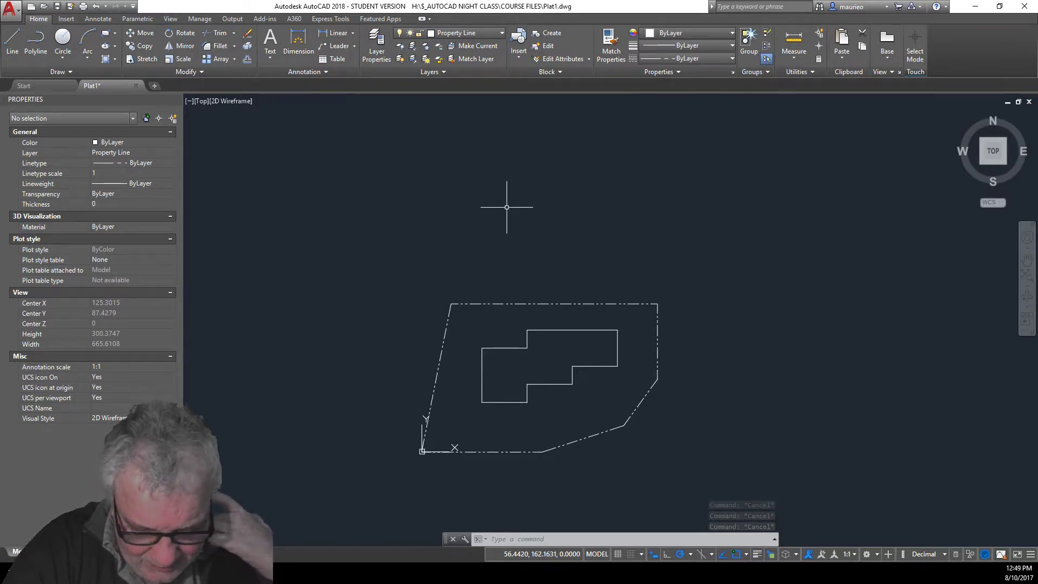
Step: Measure the lower-left to upper-right corner distance: 184.8802 (ΔX 156.5461, ΔY 98.3566)
{"action": "left_click", "coordinate": [793, 55]}
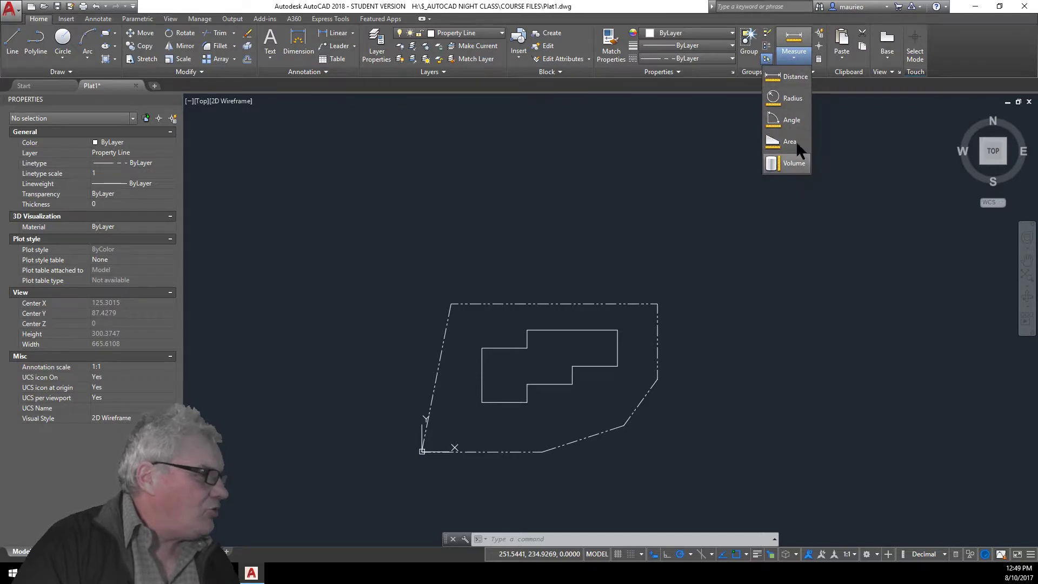
{"action": "left_click", "coordinate": [788, 76]}
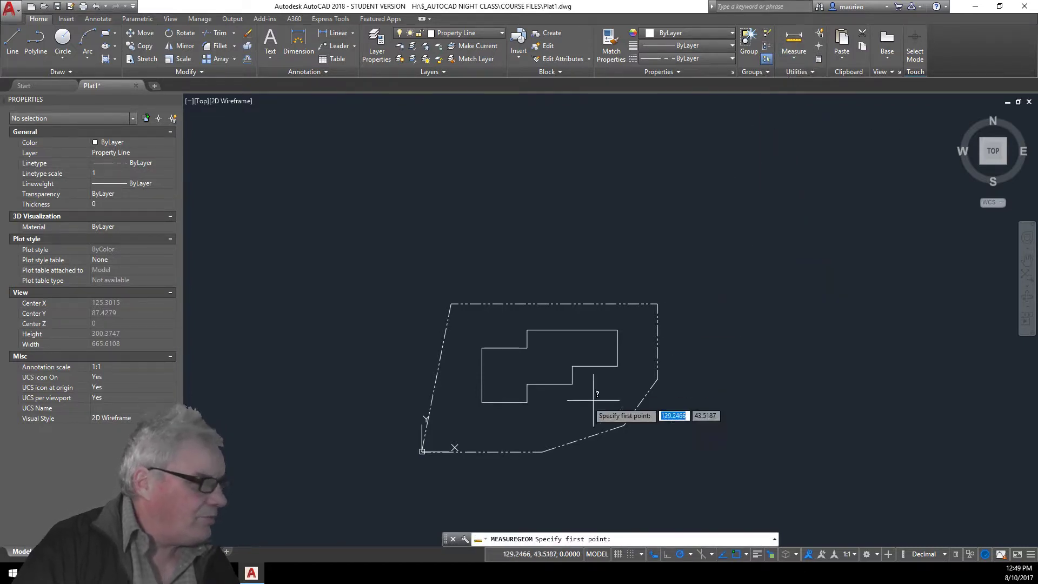
{"action": "left_click", "coordinate": [422, 451]}
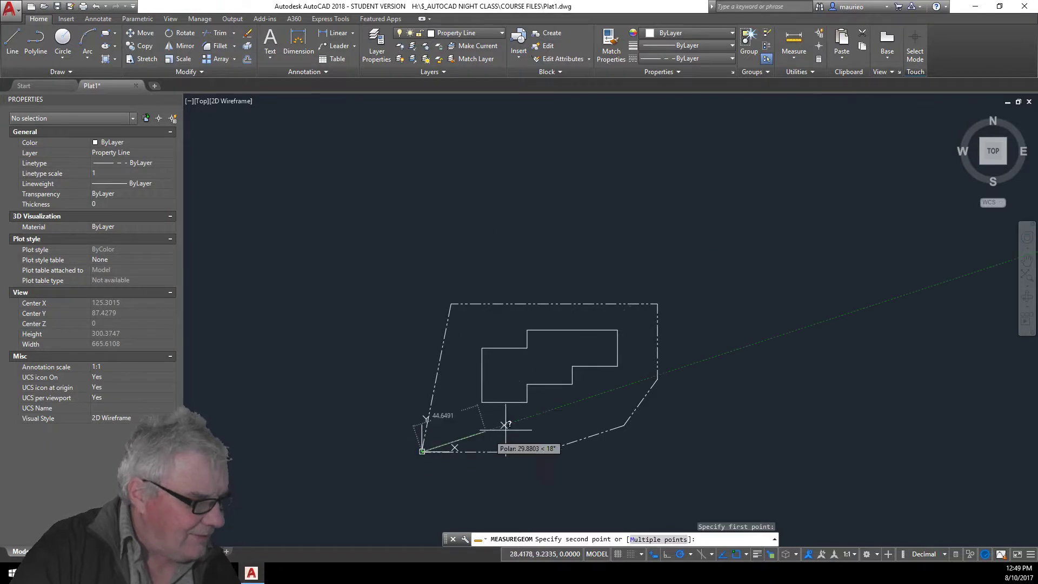
{"action": "left_click", "coordinate": [657, 303]}
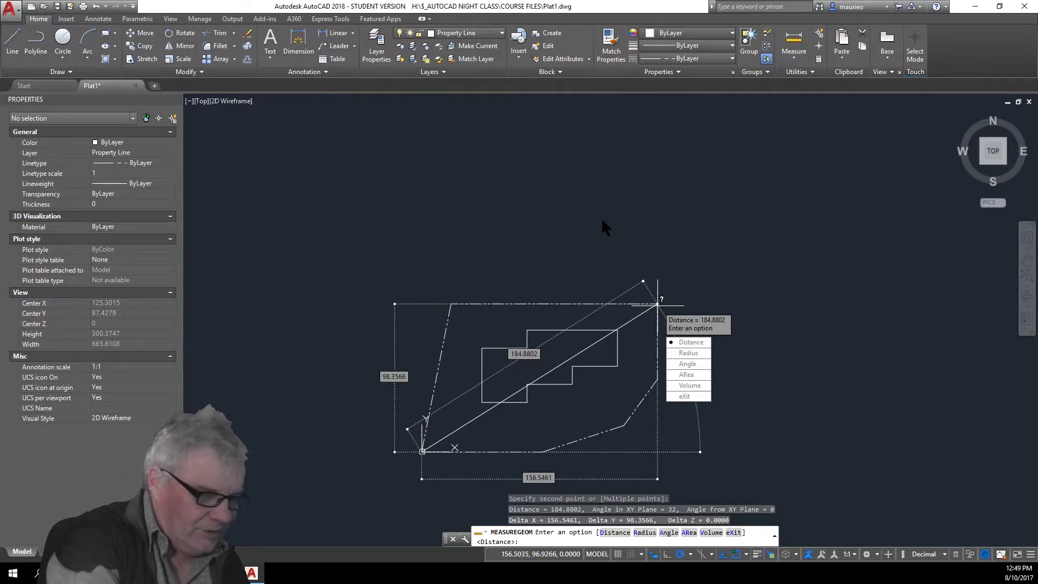
{"action": "key", "text": "Escape"}
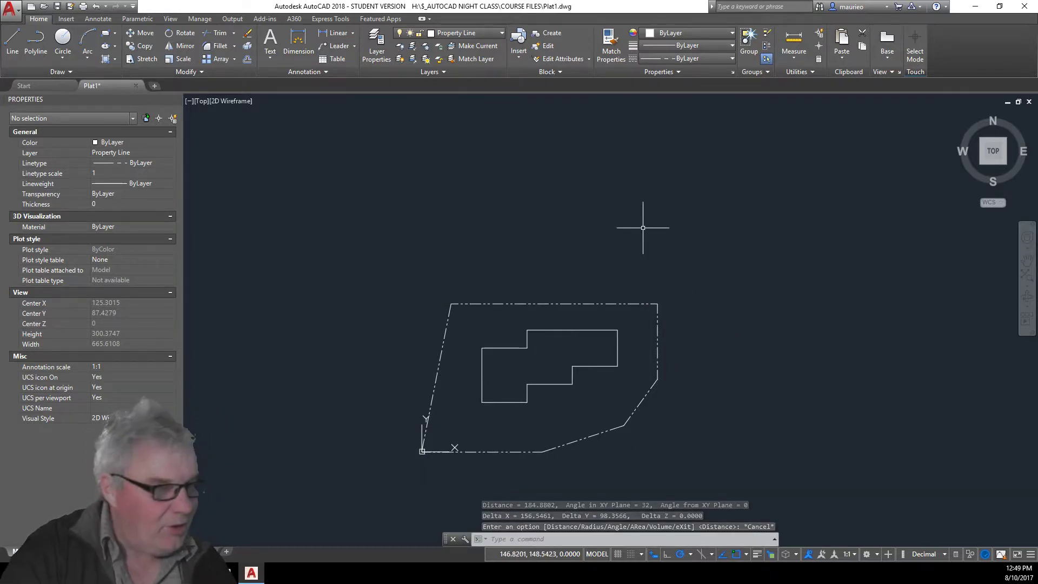
Step: Select the property-line polyline and step through vertices 6, 5, 4 and 3 in Properties
{"action": "left_click", "coordinate": [652, 305]}
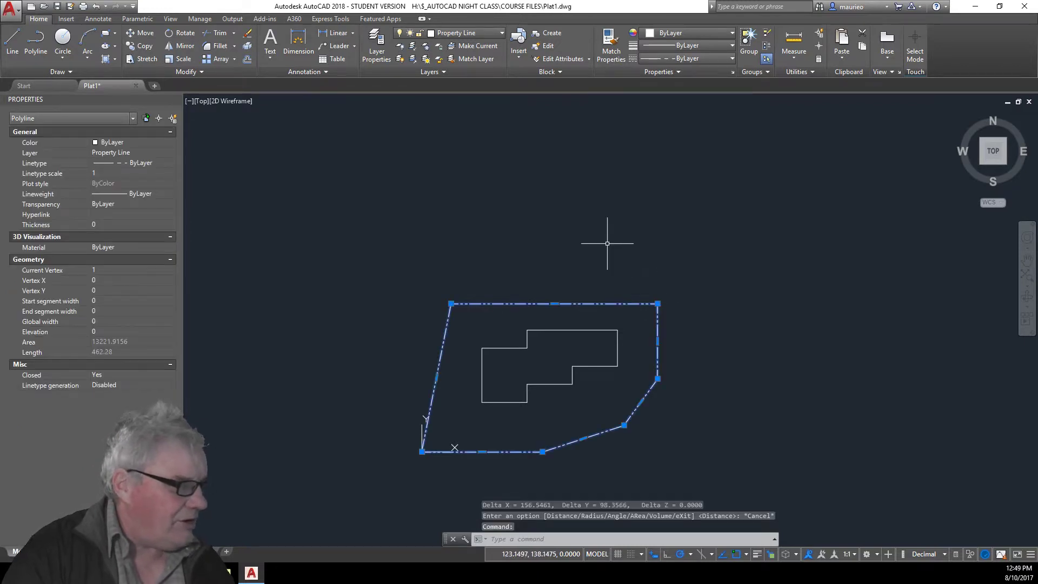
{"action": "key", "text": "Escape"}
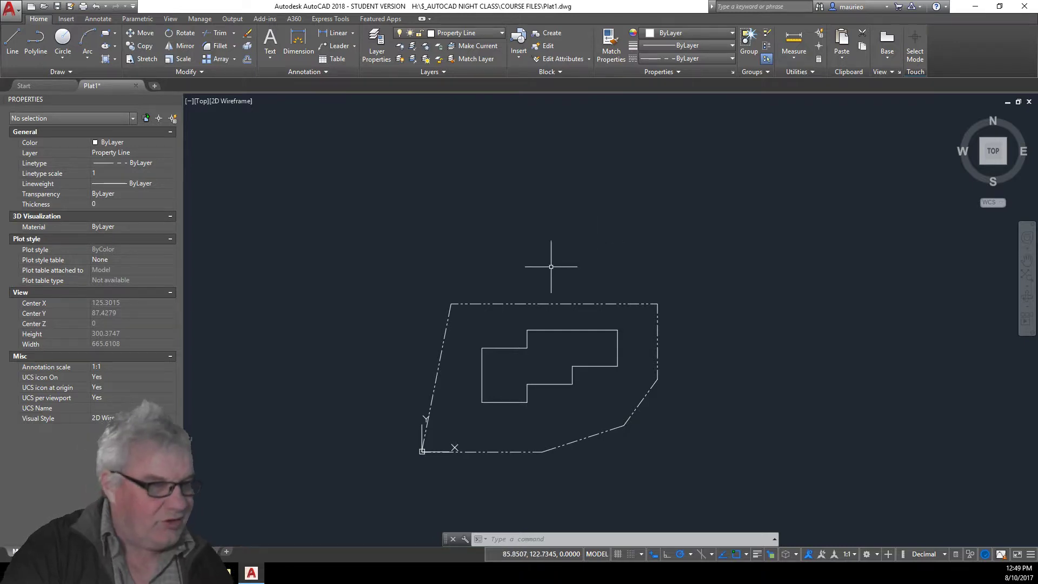
{"action": "left_click", "coordinate": [504, 304]}
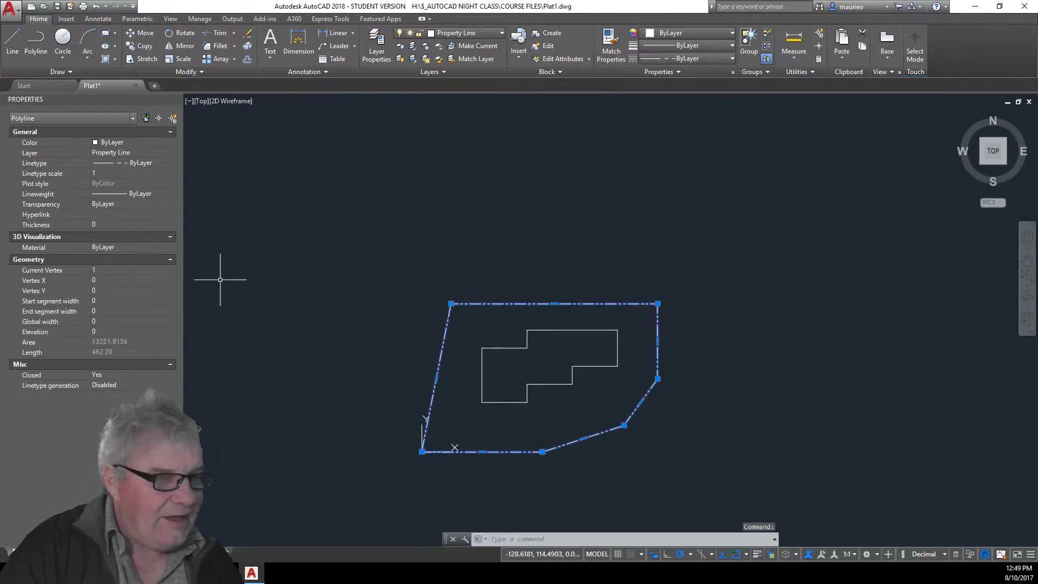
{"action": "left_click", "coordinate": [130, 270]}
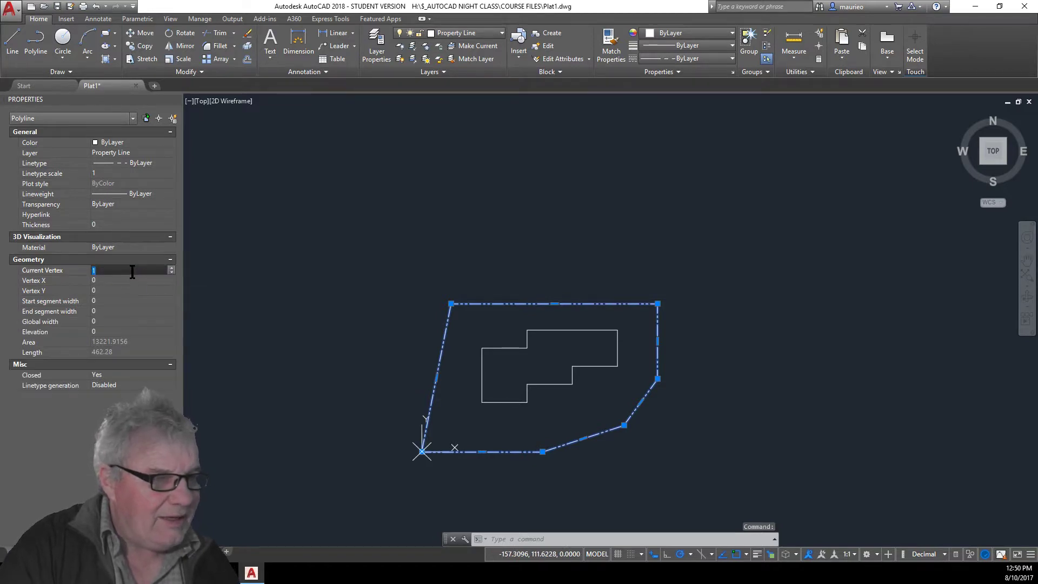
{"action": "left_click", "coordinate": [171, 272]}
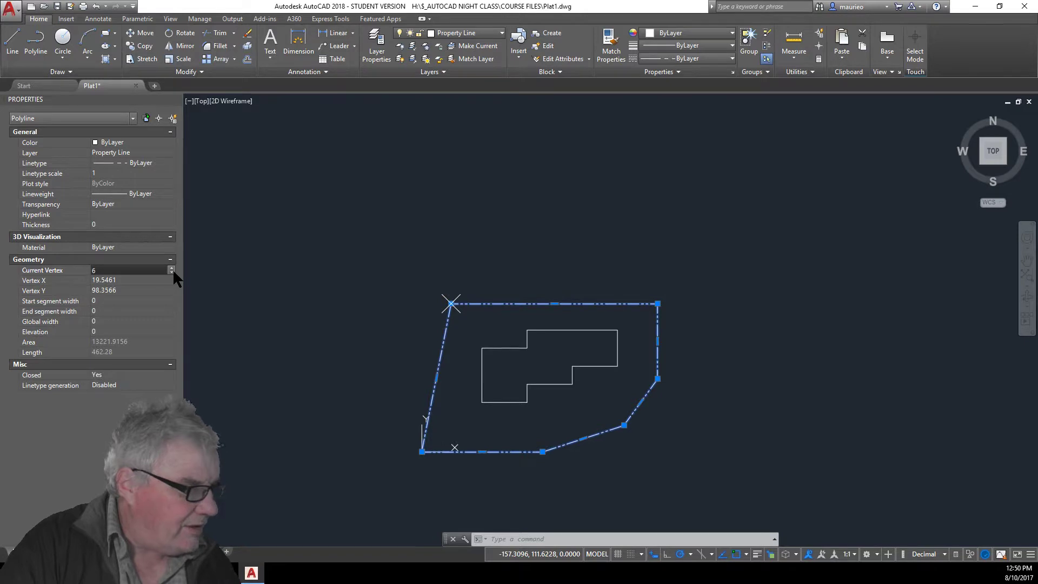
{"action": "left_click", "coordinate": [173, 272]}
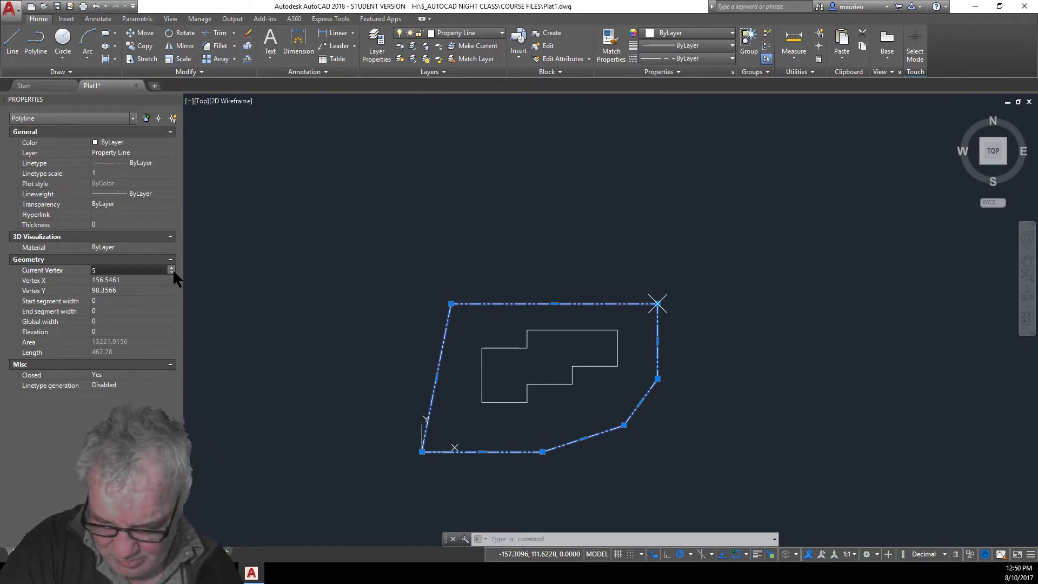
{"action": "left_click", "coordinate": [173, 272]}
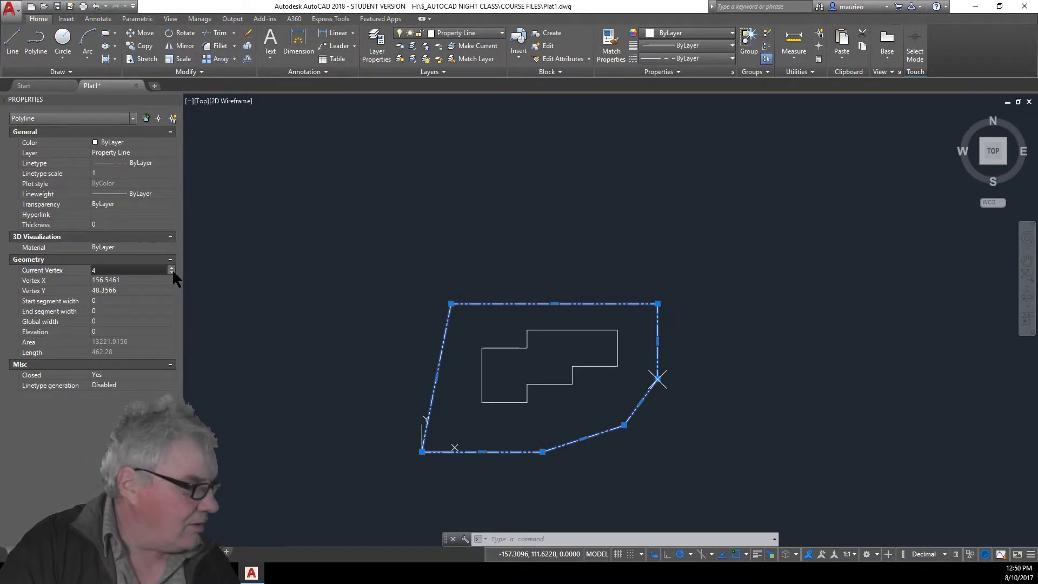
{"action": "left_click", "coordinate": [172, 272]}
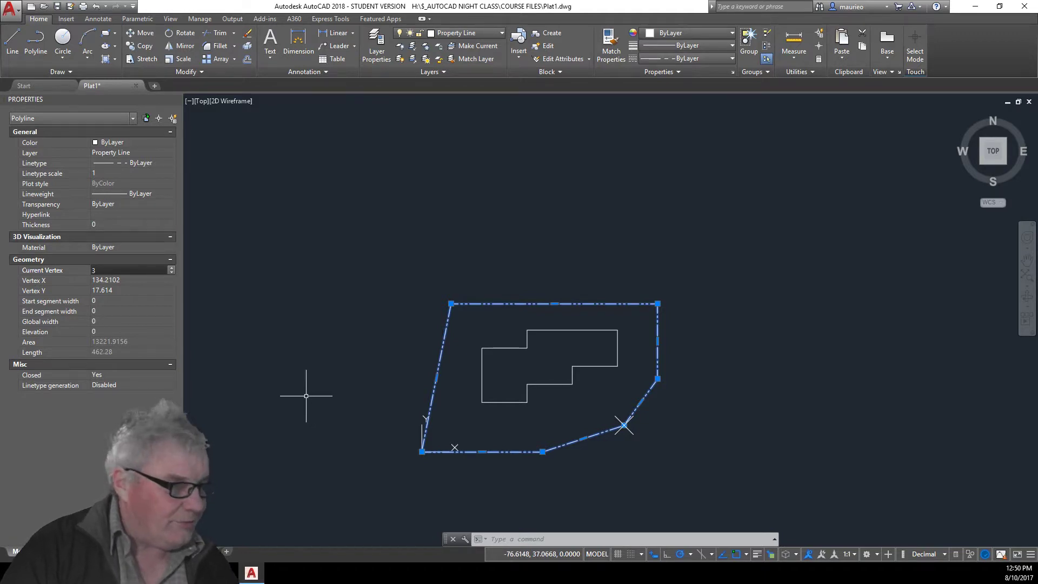
Step: Reselect the closed polyline to review its area 13221.9156 and length 462.28
{"action": "key", "text": "Escape"}
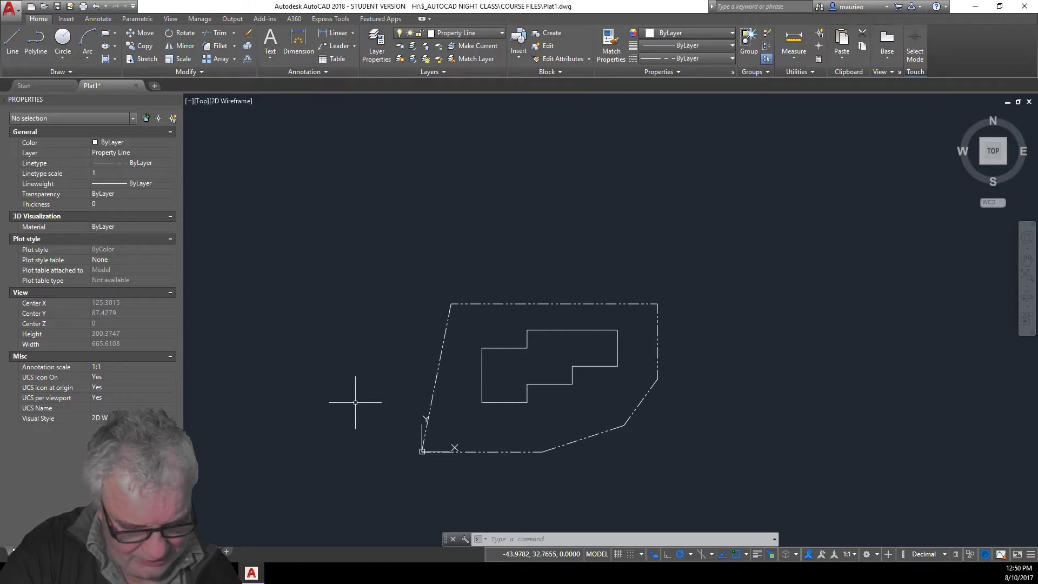
{"action": "left_click", "coordinate": [588, 304]}
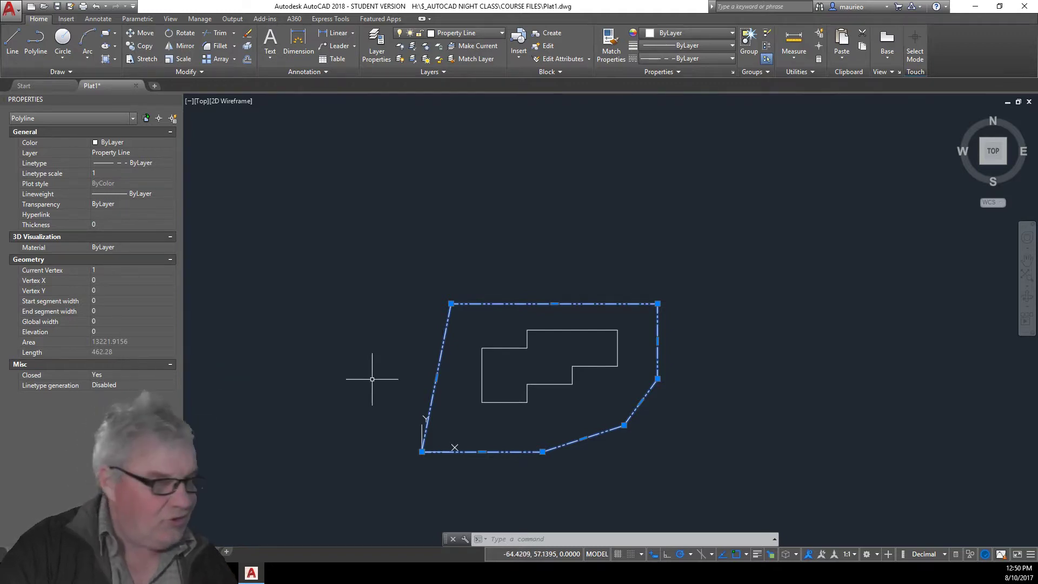
{"action": "key", "text": "Escape"}
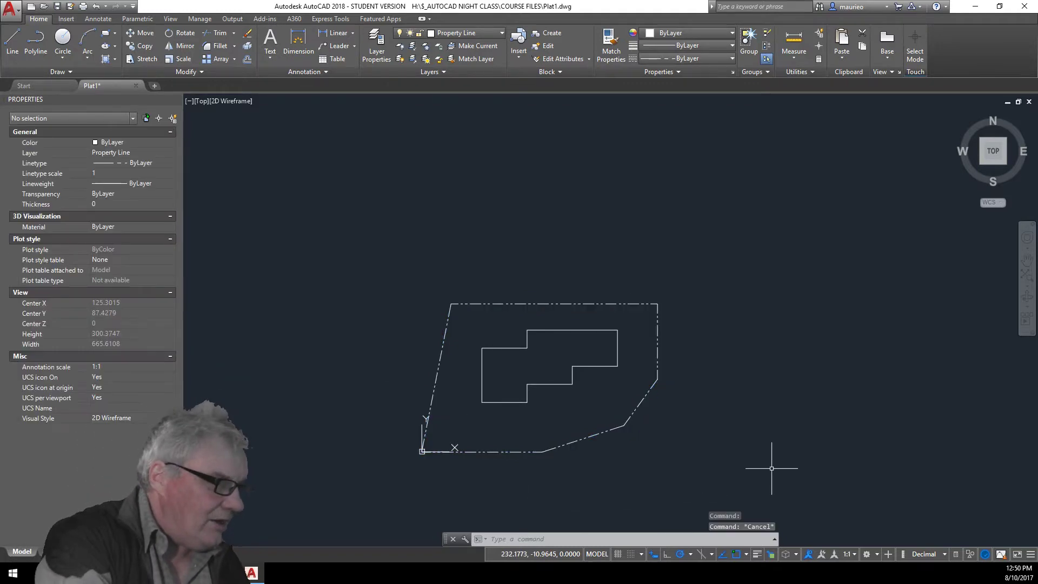
Step: Measure the property boundary's area by Object: 13221.9156, perimeter 462.28
{"action": "left_click", "coordinate": [793, 53]}
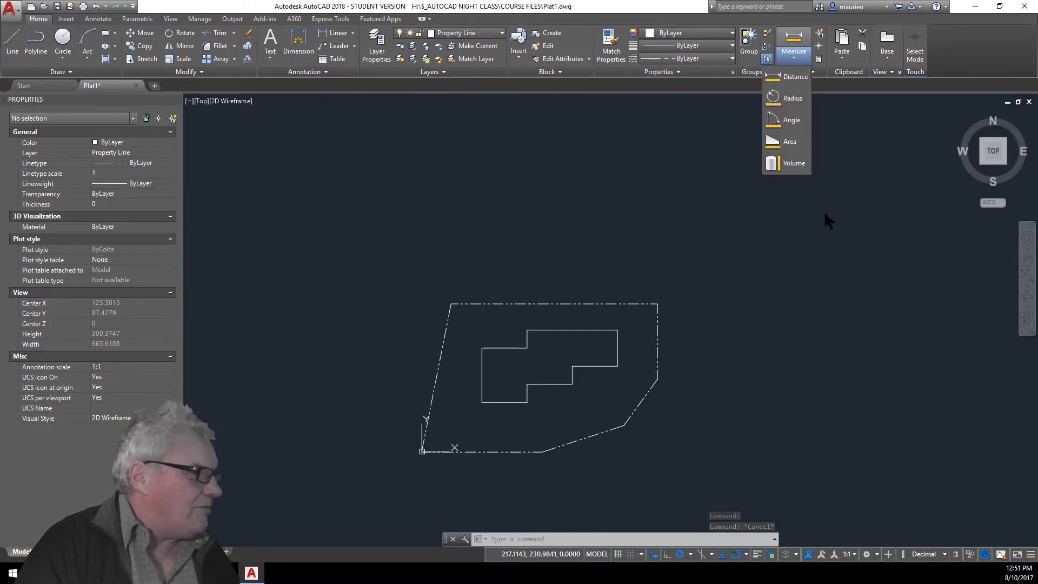
{"action": "left_click", "coordinate": [790, 141]}
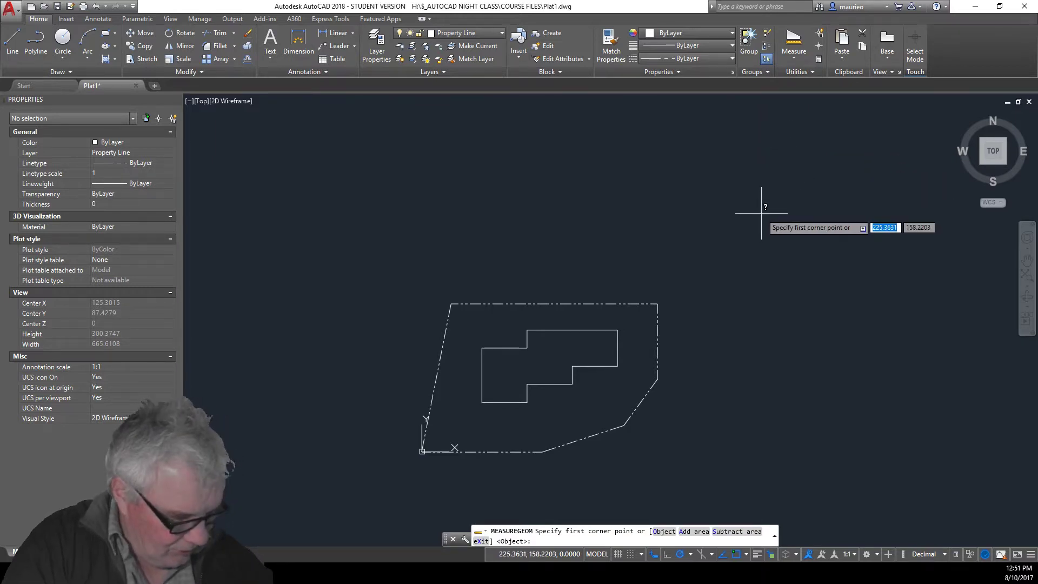
{"action": "type", "text": "o"}
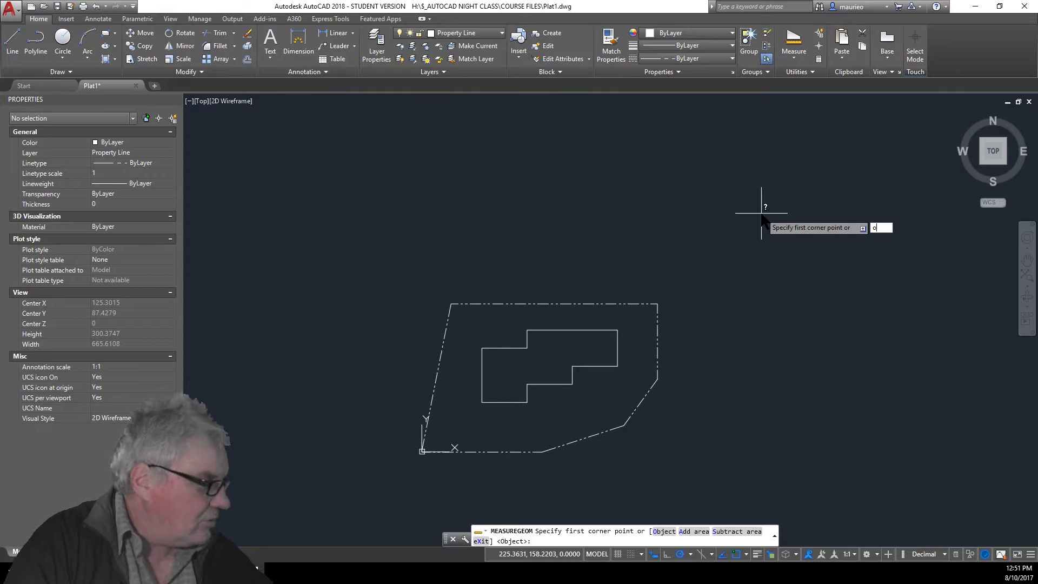
{"action": "key", "text": "Return"}
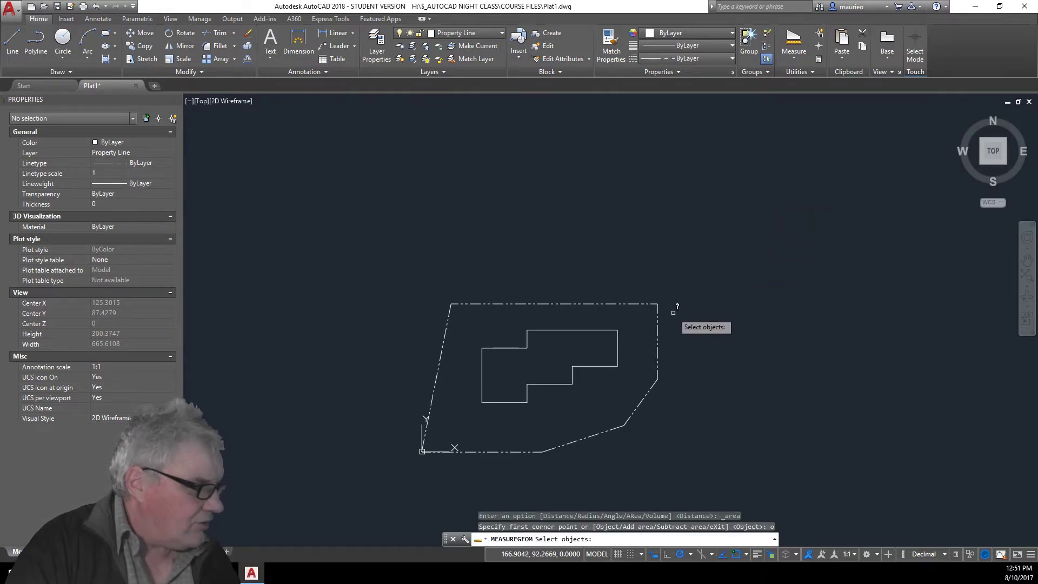
{"action": "left_click", "coordinate": [658, 311]}
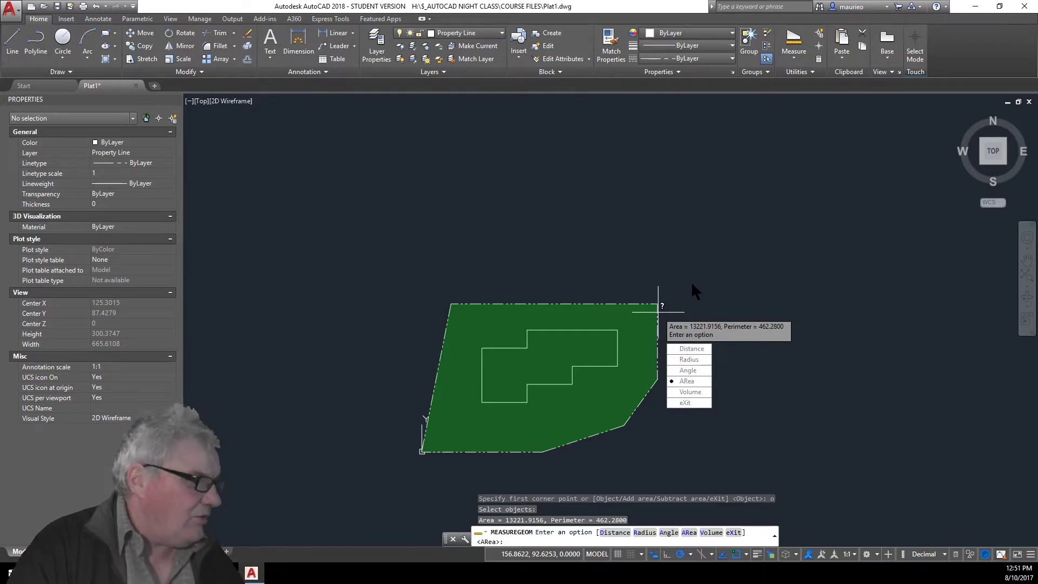
{"action": "key", "text": "Escape"}
{"action": "key", "text": "Escape"}
{"action": "key", "text": "Escape"}
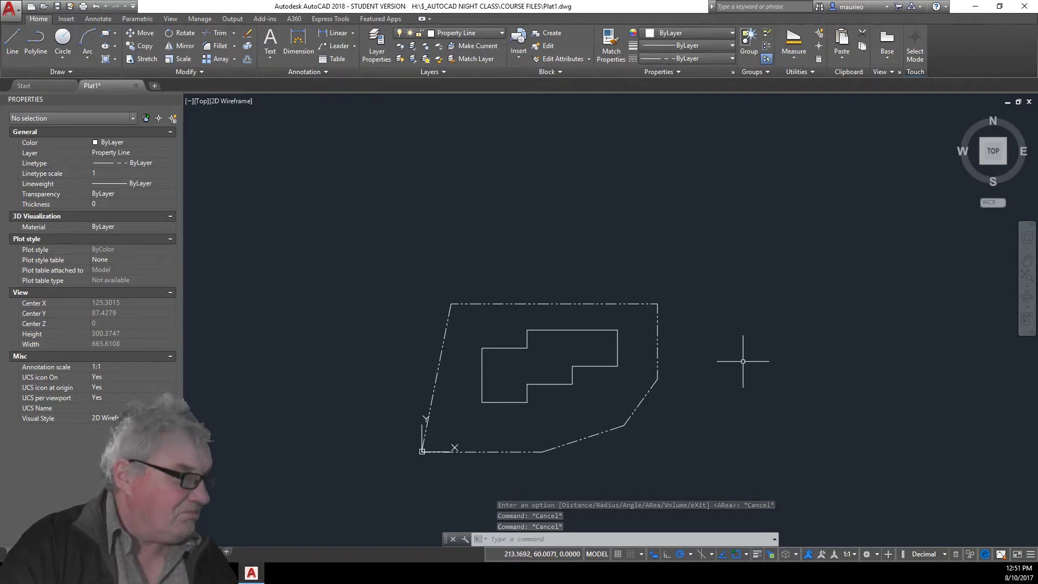
{"action": "left_click", "coordinate": [501, 33]}
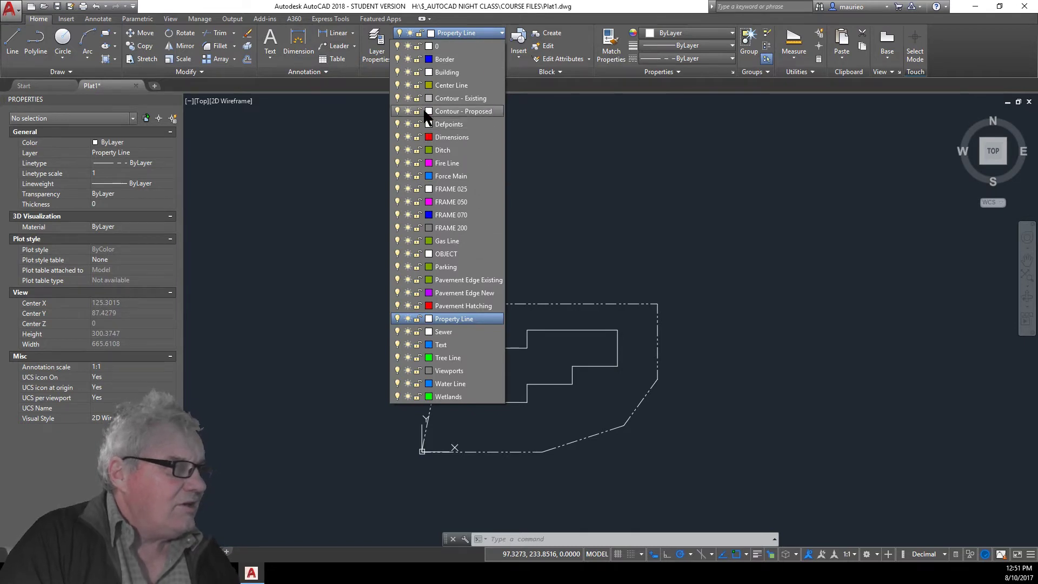
{"action": "left_click", "coordinate": [395, 71]}
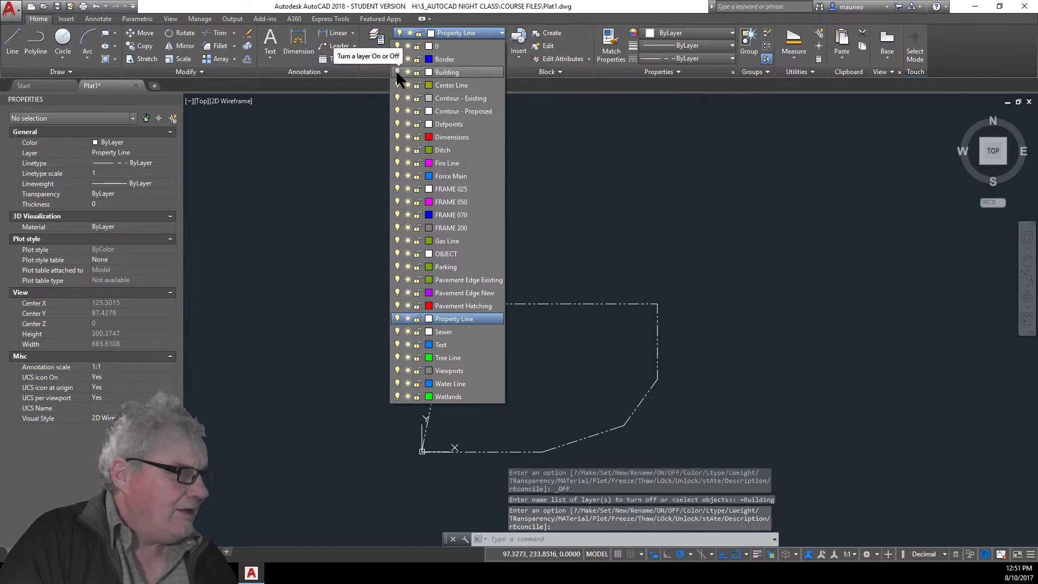
{"action": "left_click", "coordinate": [396, 71]}
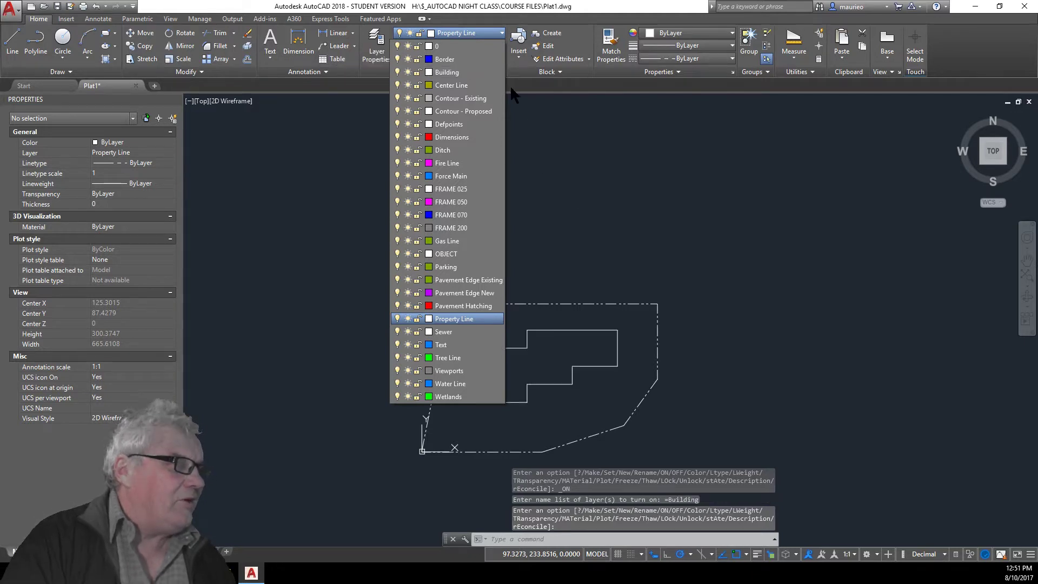
{"action": "left_click", "coordinate": [532, 129]}
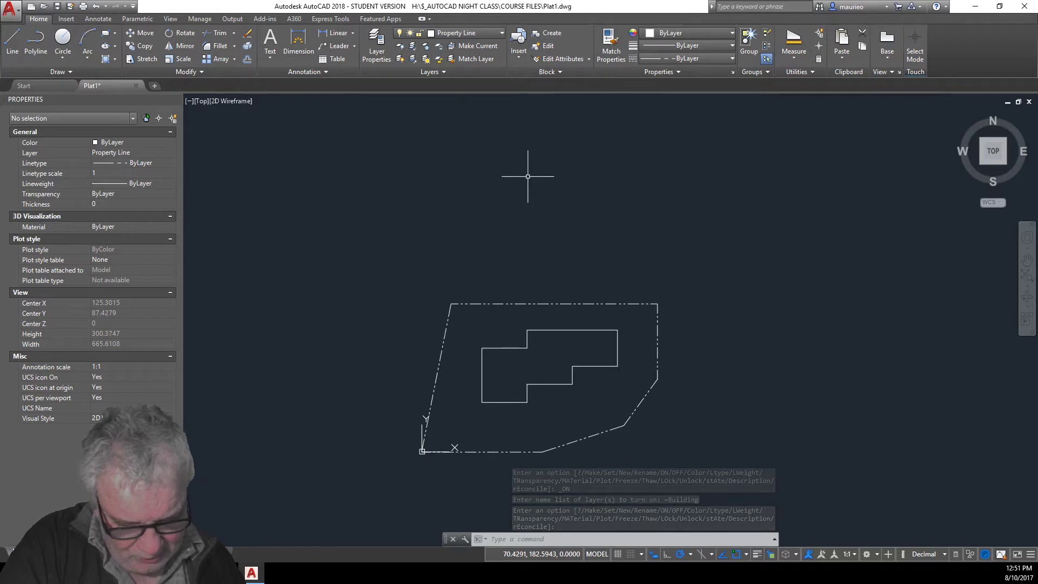
Step: Explode the property-boundary polyline with X (EXPLODE)
{"action": "left_click", "coordinate": [658, 353]}
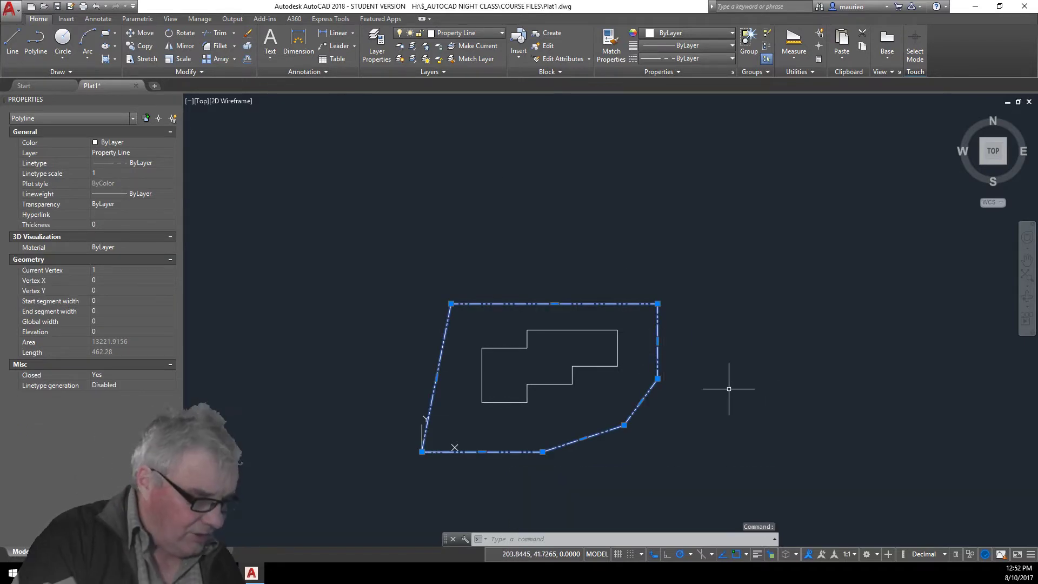
{"action": "type", "text": "x"}
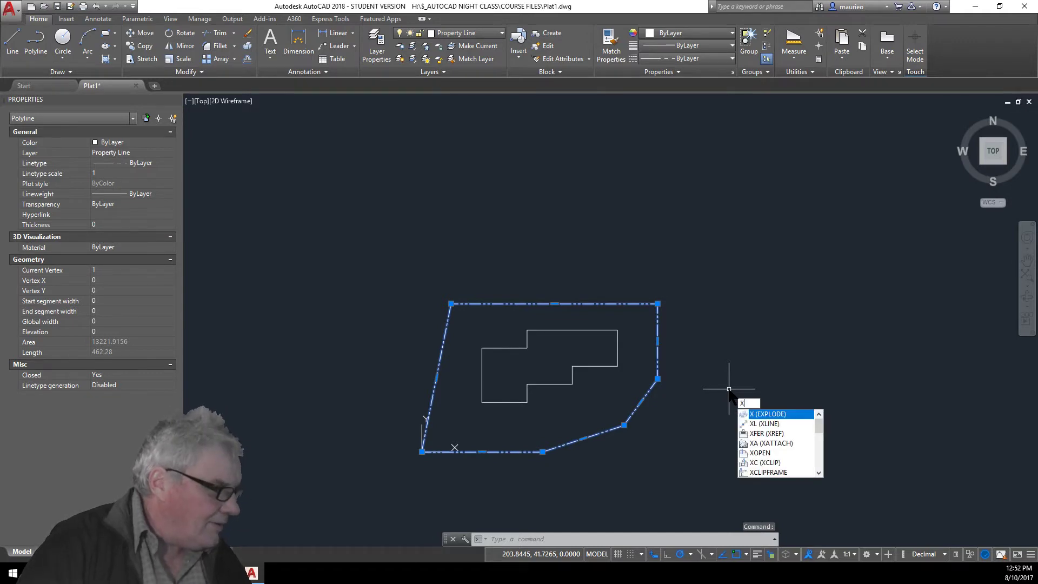
{"action": "key", "text": "Return"}
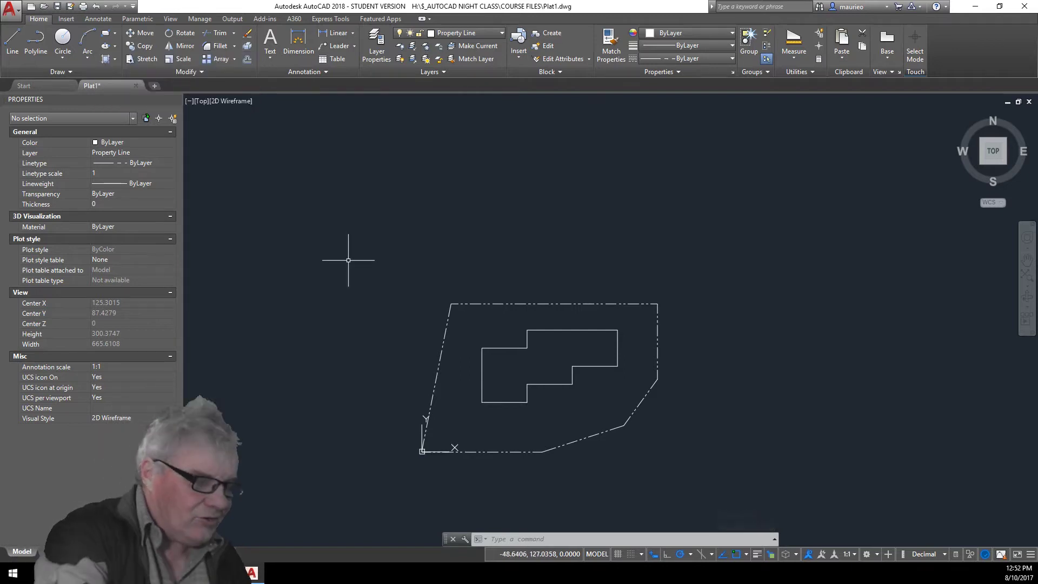
Step: Check that the left edge is now a 100.28-unit Property Line line at 259 degrees
{"action": "key", "text": "Escape"}
{"action": "key", "text": "Escape"}
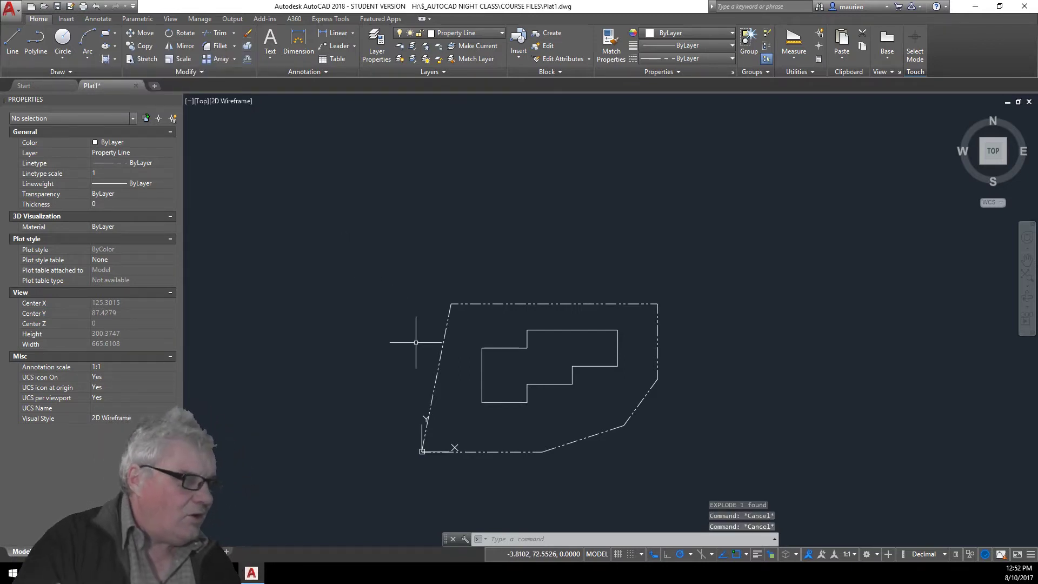
{"action": "left_click", "coordinate": [437, 378]}
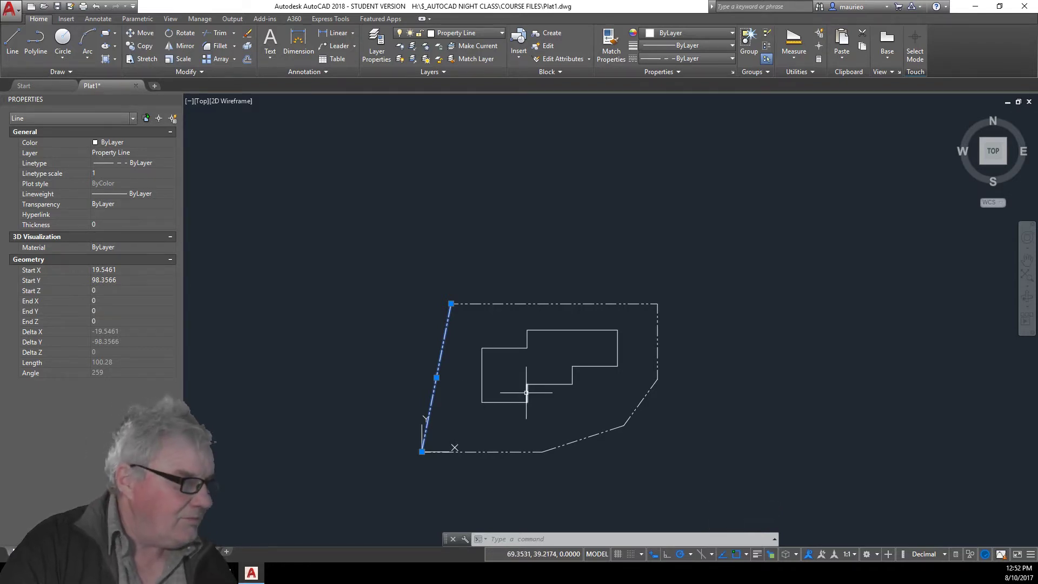
{"action": "key", "text": "Escape"}
{"action": "key", "text": "Escape"}
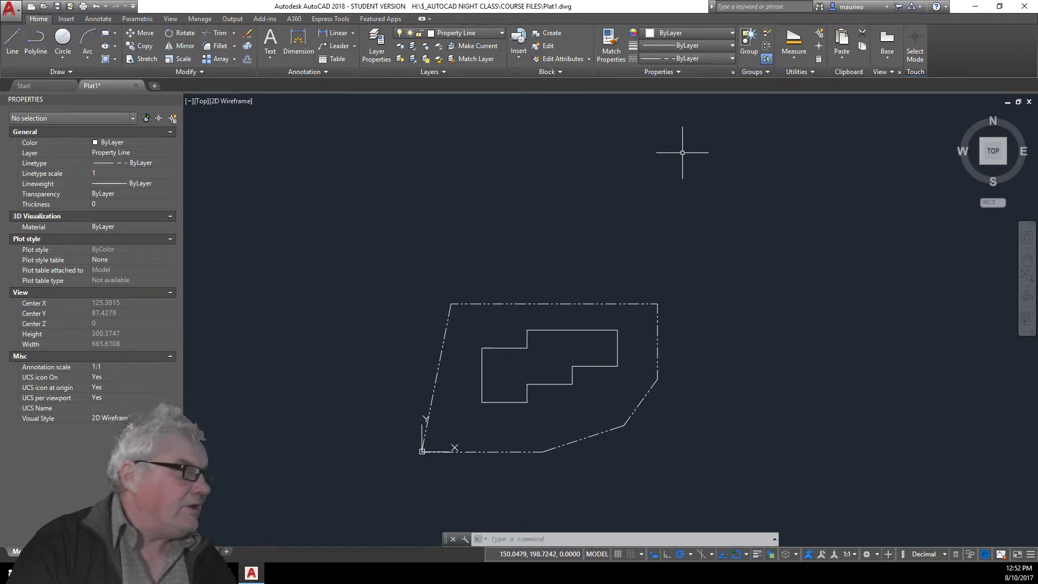
Step: Measure the area by picking the six boundary corners, giving 13221.9156 and perimeter 462.28
{"action": "left_click", "coordinate": [794, 55]}
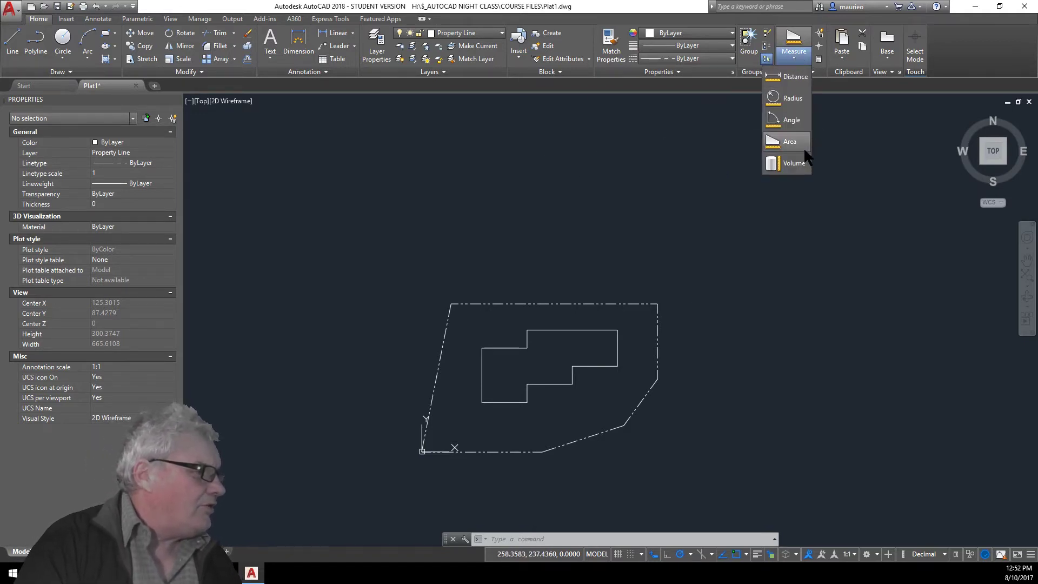
{"action": "left_click", "coordinate": [791, 142]}
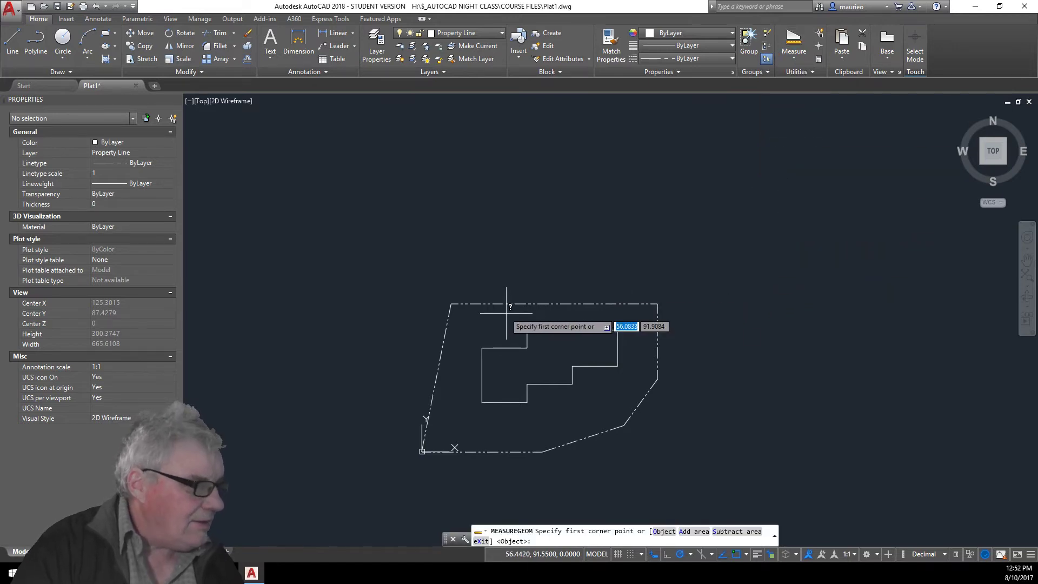
{"action": "left_click", "coordinate": [451, 304]}
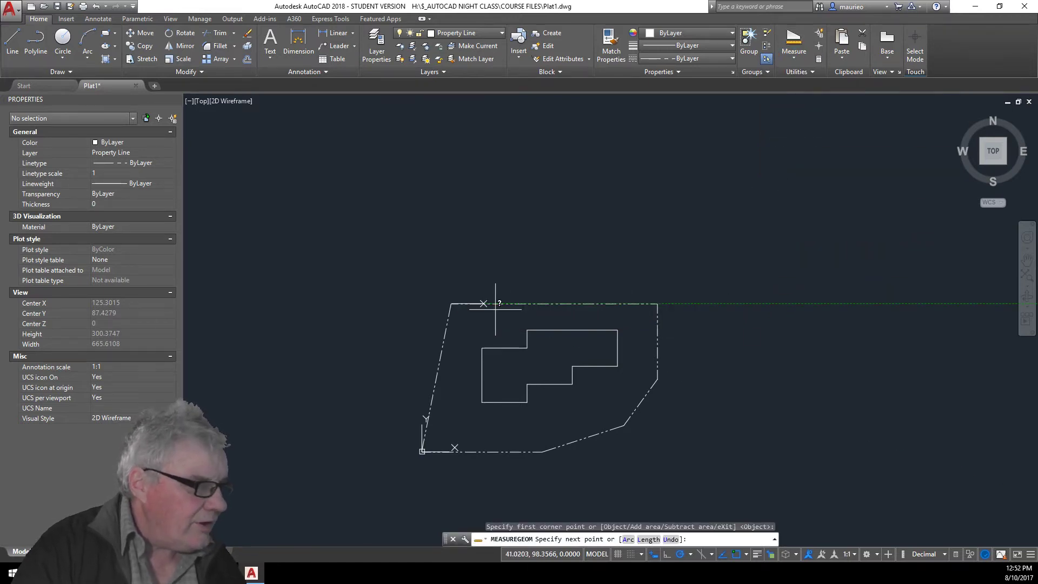
{"action": "left_click", "coordinate": [657, 304]}
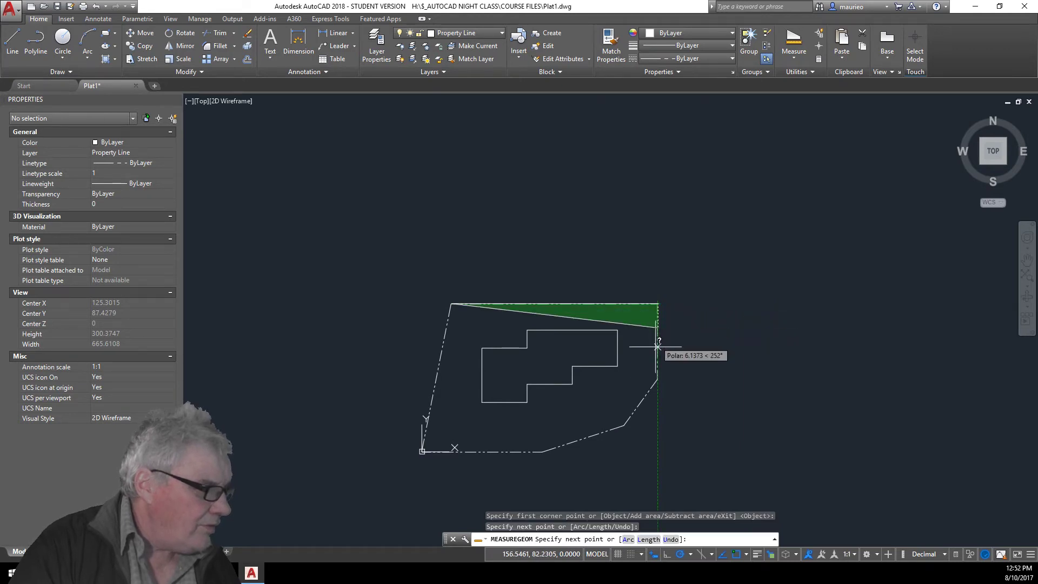
{"action": "left_click", "coordinate": [658, 379]}
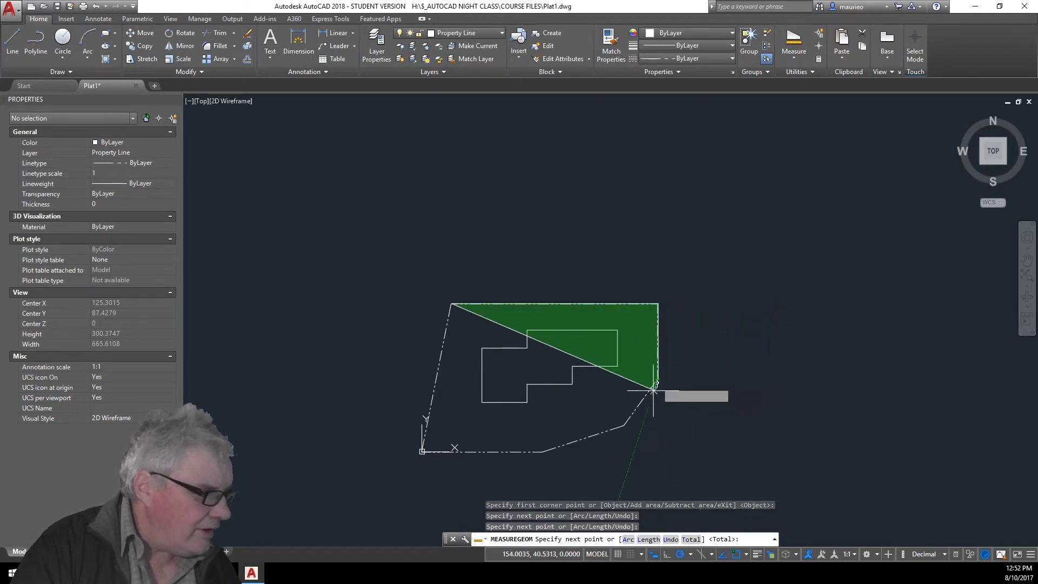
{"action": "left_click", "coordinate": [624, 425]}
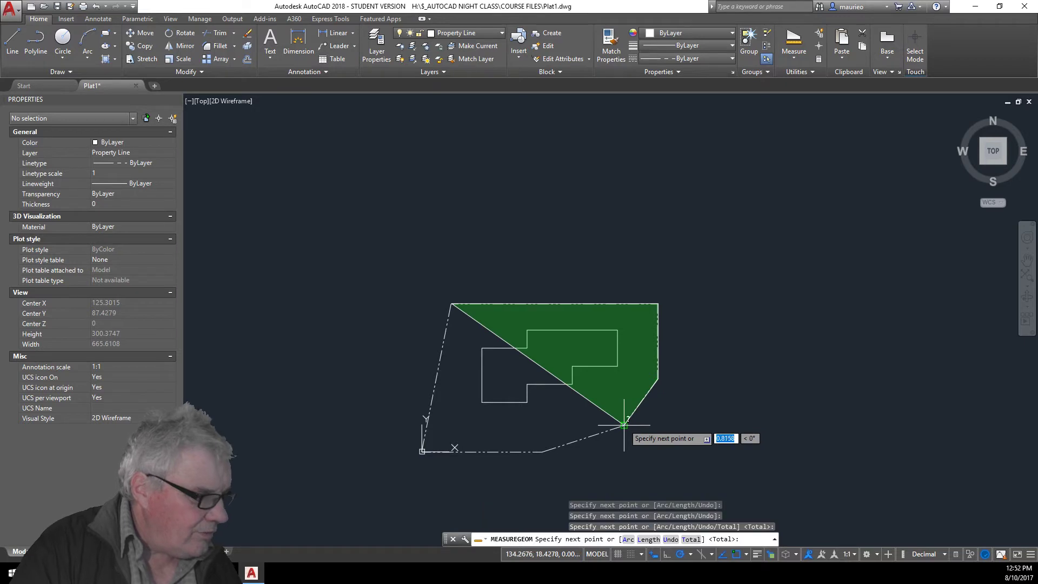
{"action": "left_click", "coordinate": [542, 451]}
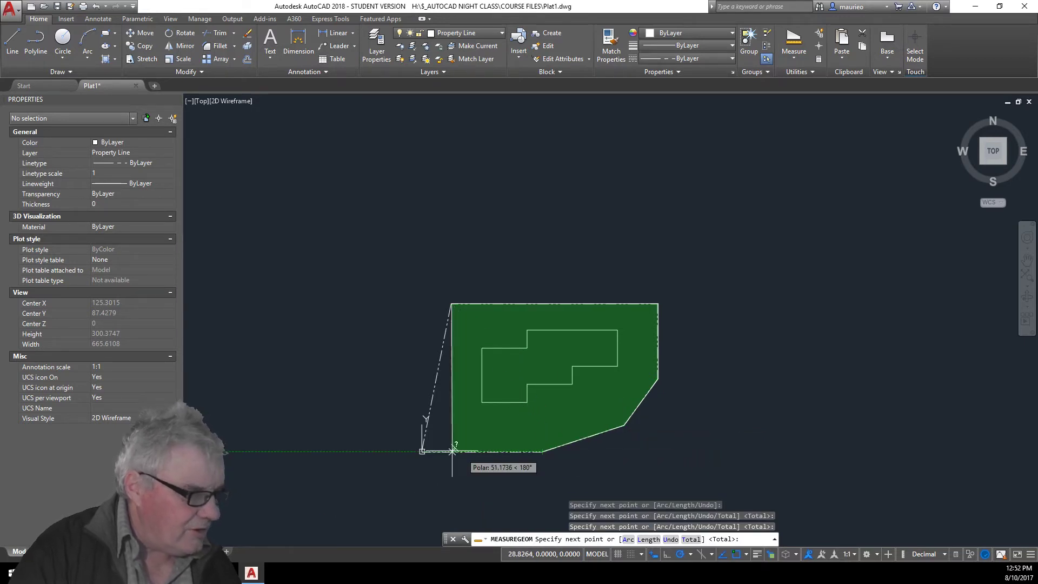
{"action": "left_click", "coordinate": [422, 451]}
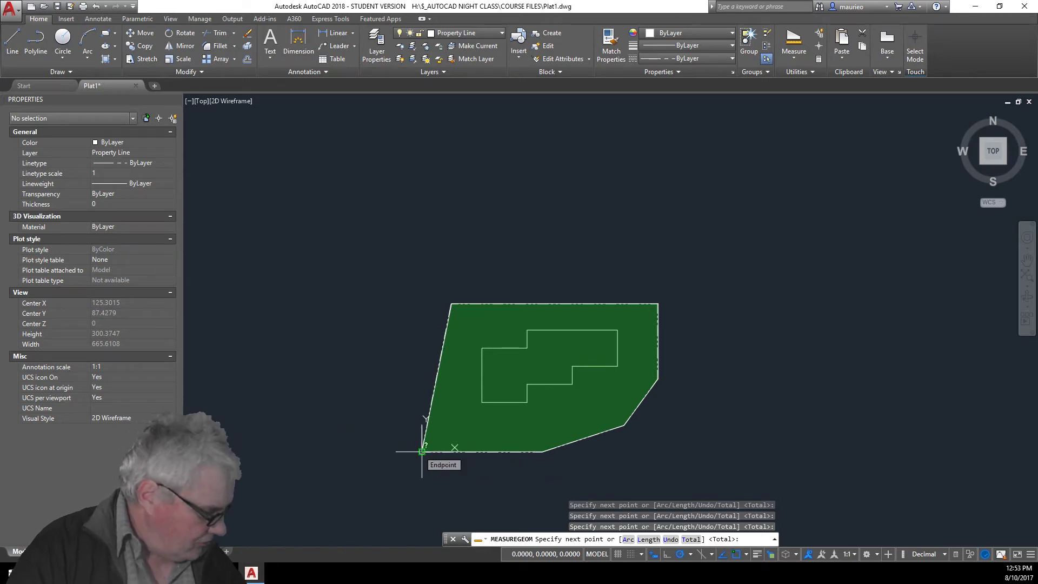
{"action": "key", "text": "Return"}
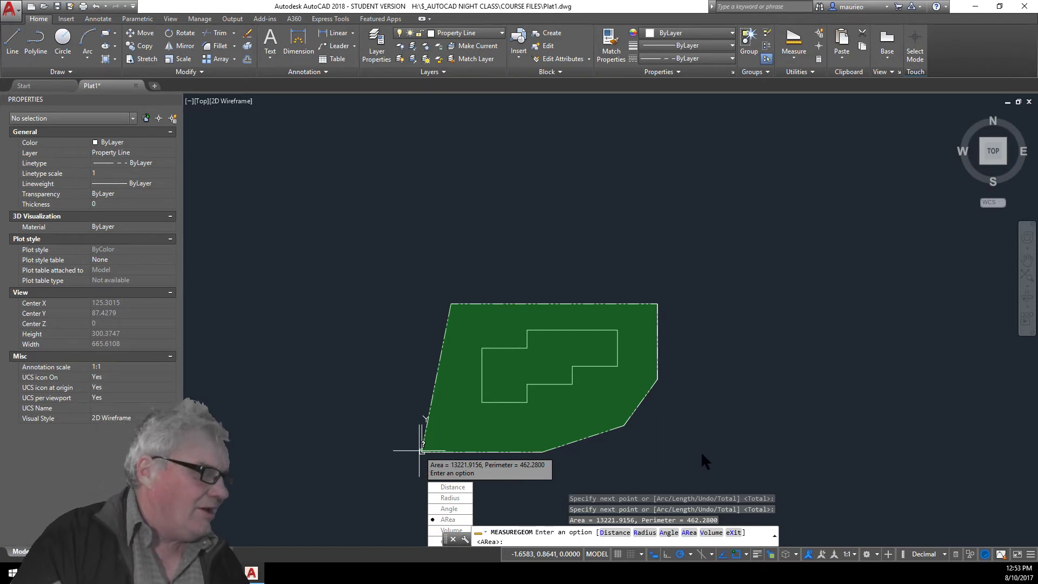
{"action": "key", "text": "Escape"}
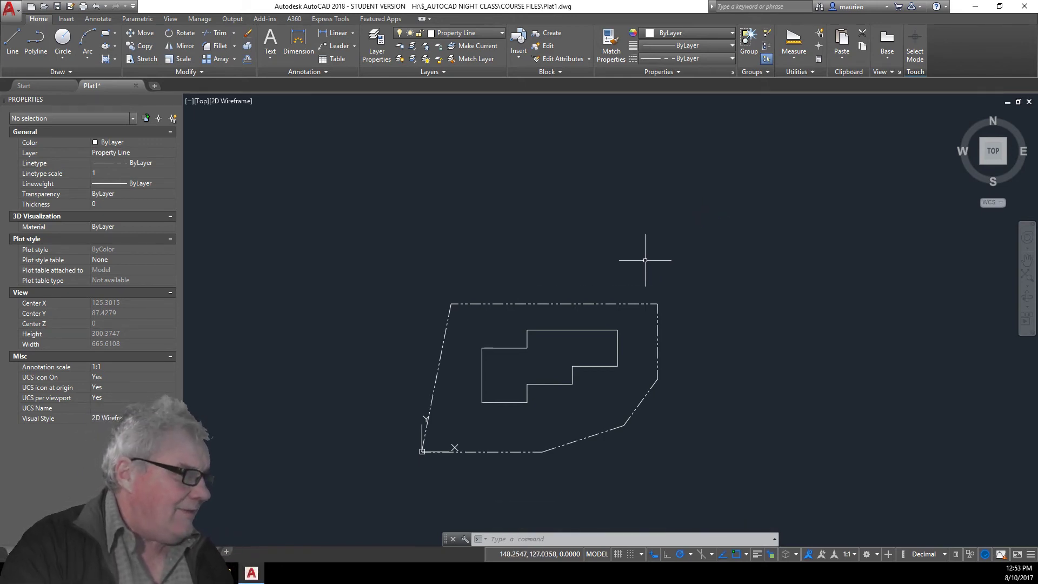
{"action": "scroll", "coordinate": [660, 292], "scroll_direction": "down", "scroll_amount": 2}
{"action": "scroll", "coordinate": [646, 291], "scroll_direction": "up", "scroll_amount": 2}
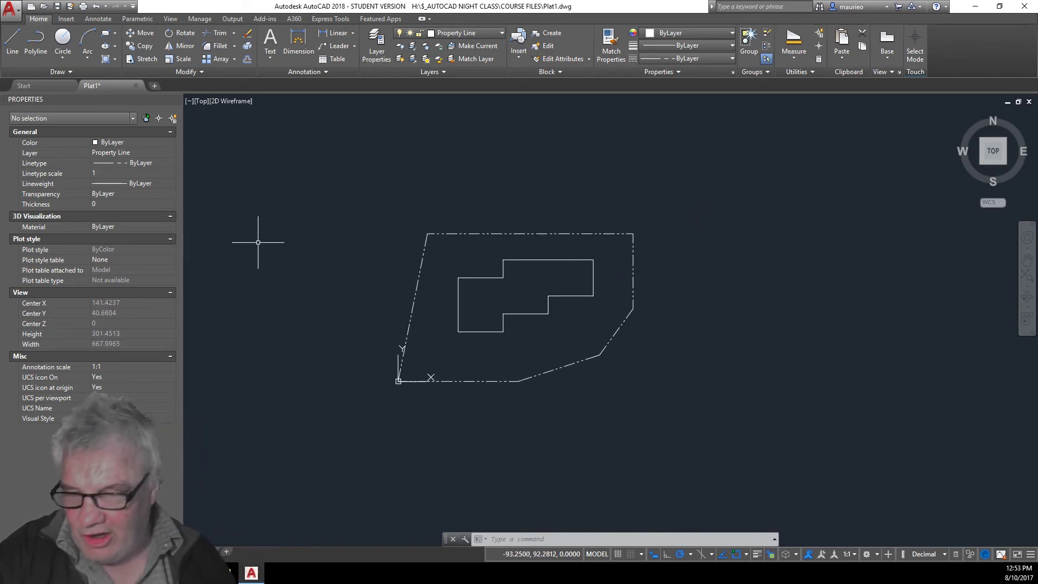